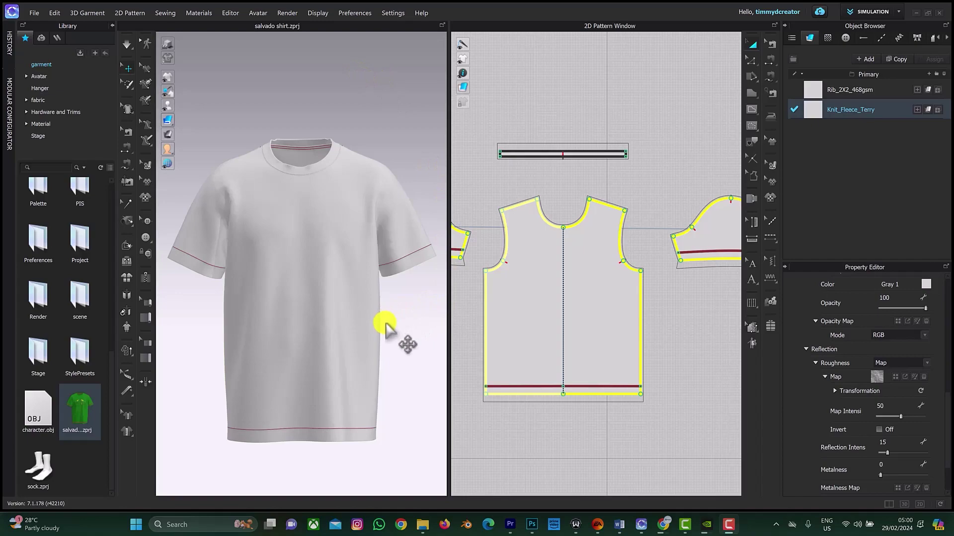
Switch to Photoshop and open Indoles pillow 2.png from the INDOLE folder.
left_click(530, 524)
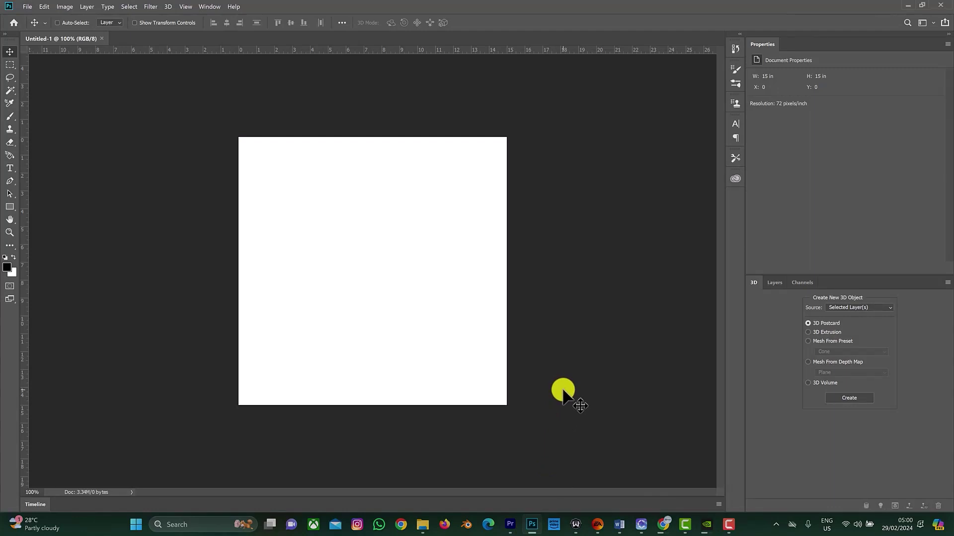
key("ctrl+o")
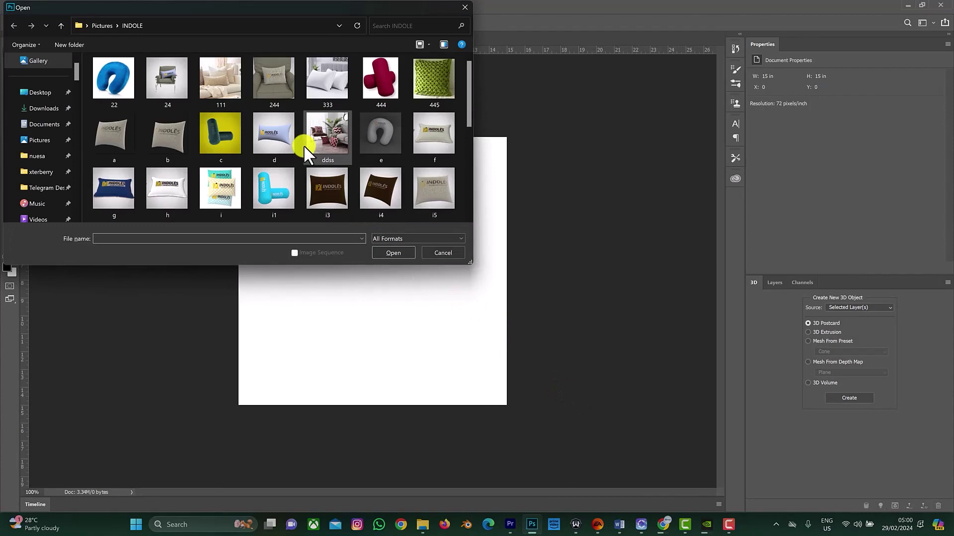
scroll(303, 145, "down", 3)
left_click(287, 95)
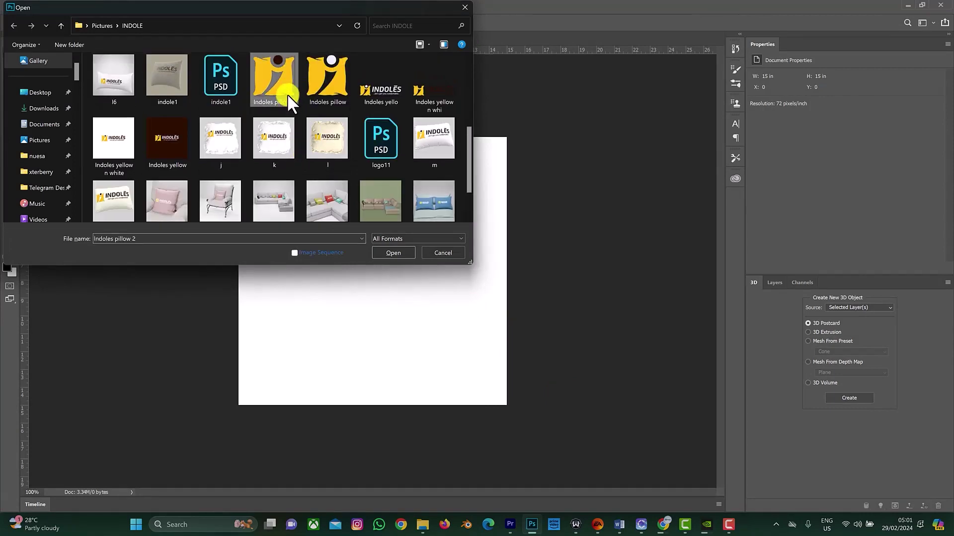
left_click(383, 251)
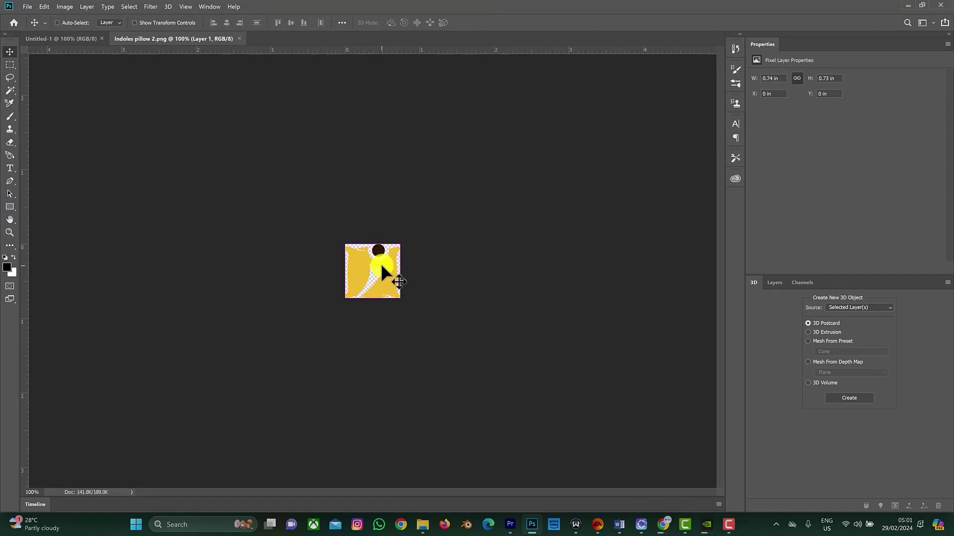
Zoom the logo to 300% and show the Layers panel with its single Layer 1.
key("ctrl+plus")
key("ctrl+plus")
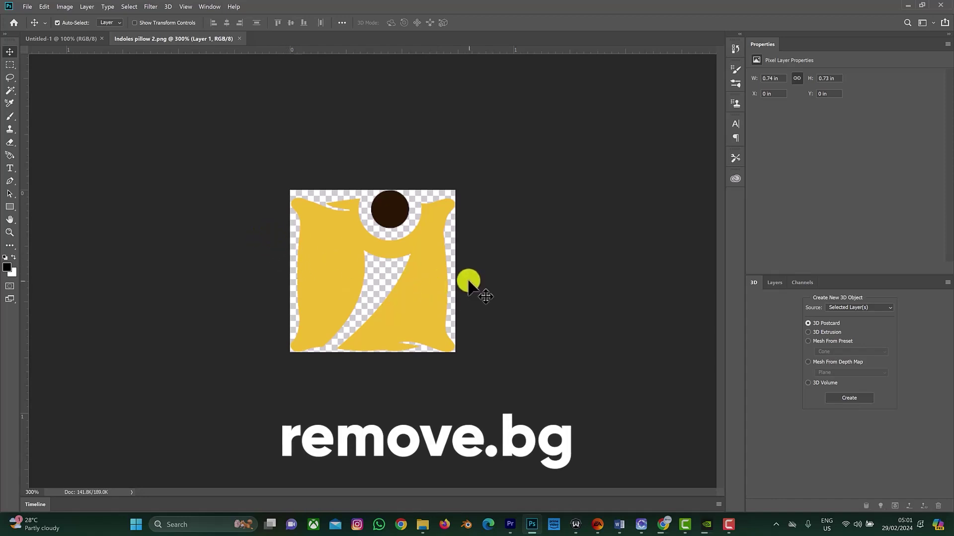
left_click(776, 282)
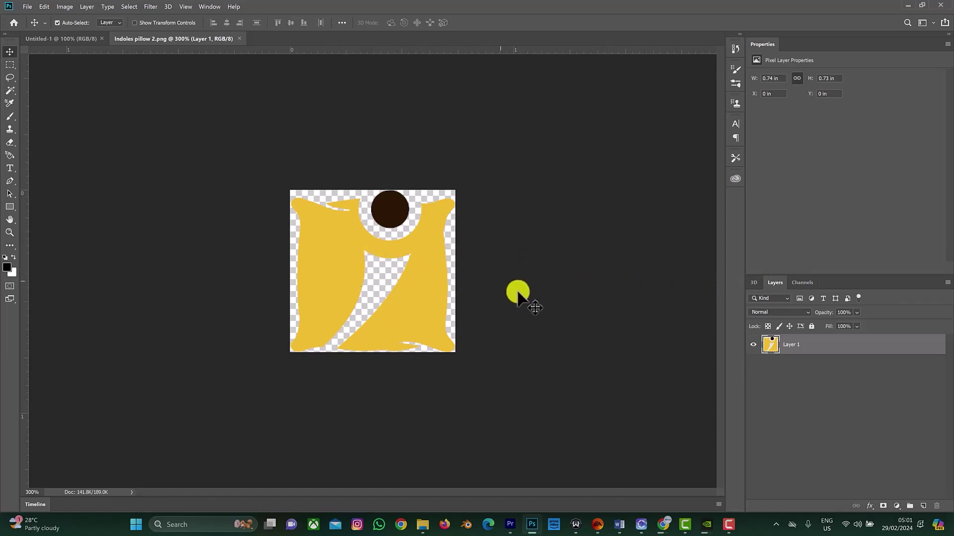
Draw a white-filled Rectangle 1 over the logo and move it beneath Layer 1.
left_click(10, 206)
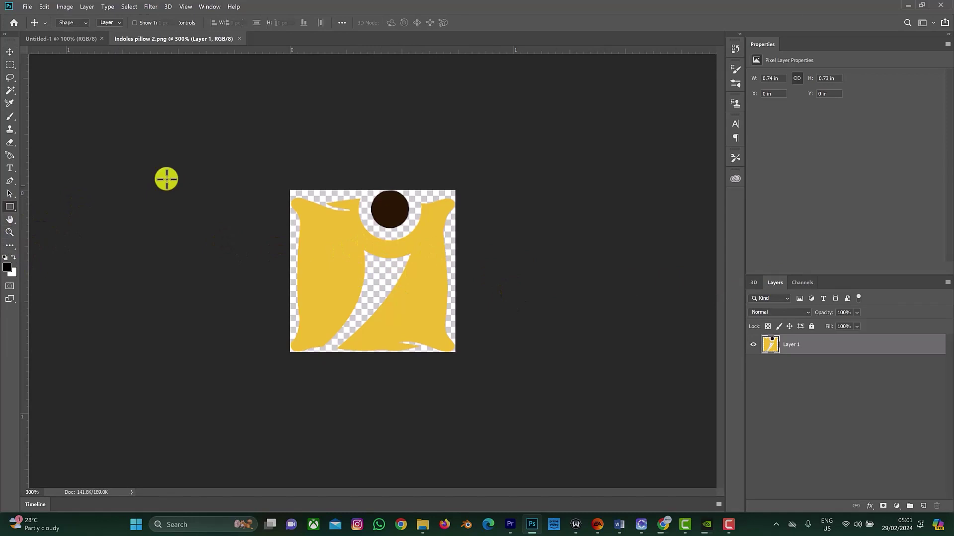
left_click_drag(273, 183, 472, 368)
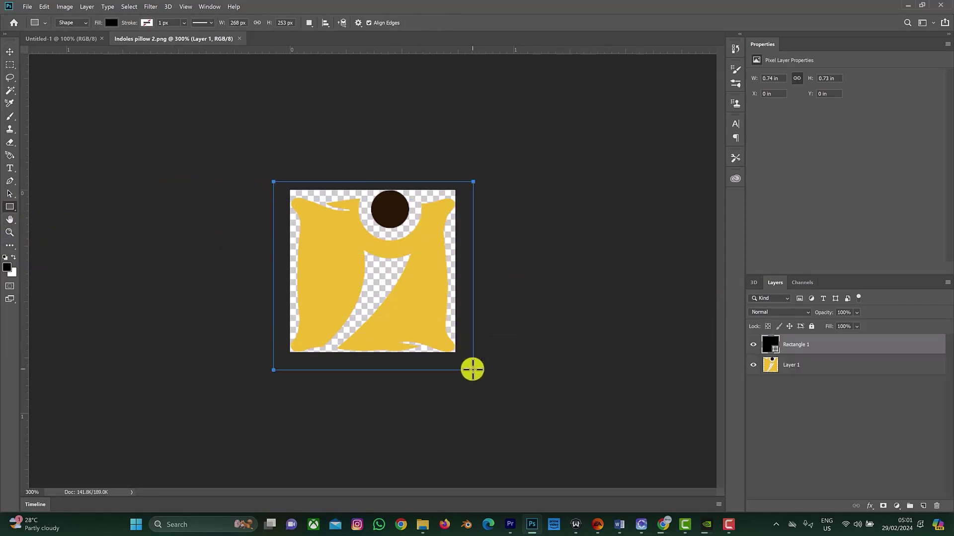
left_click_drag(800, 348, 802, 376)
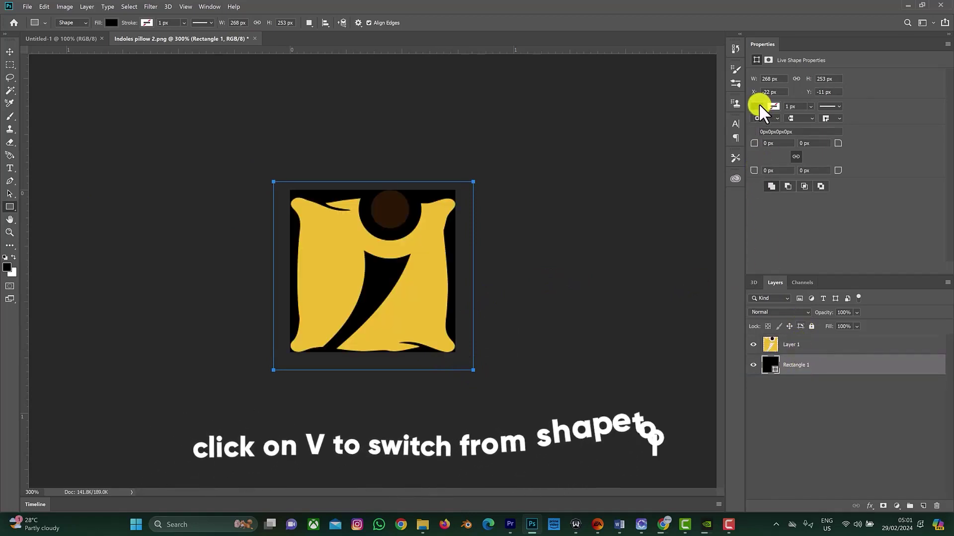
left_click(756, 105)
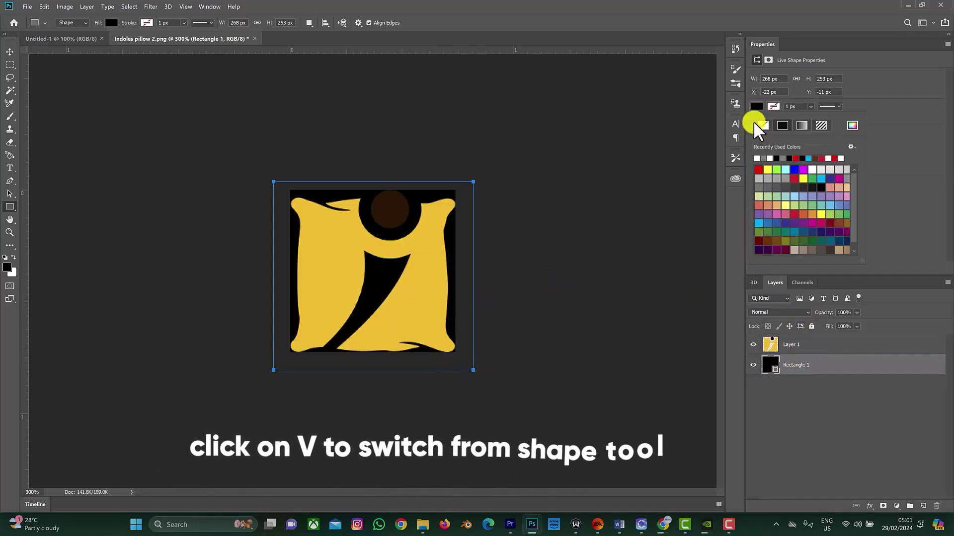
left_click(770, 158)
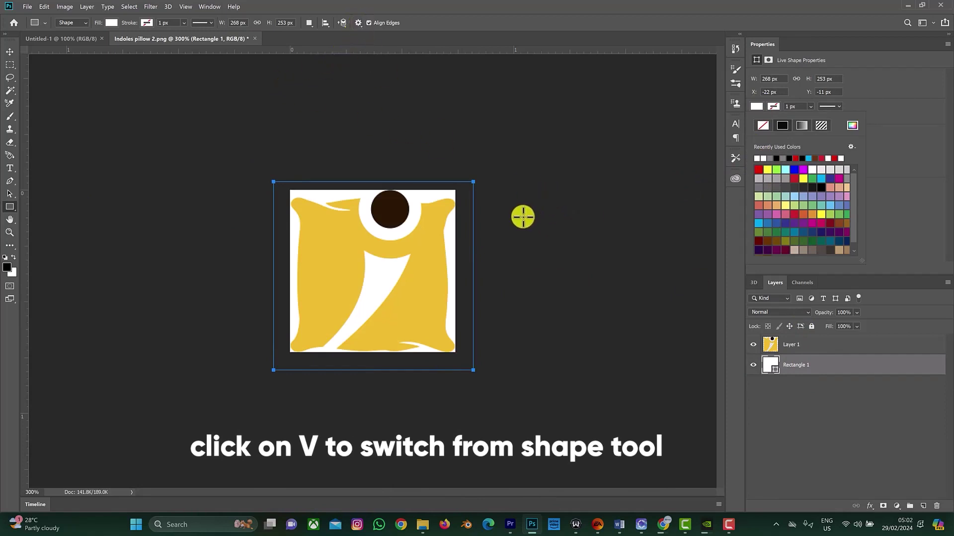
key("v")
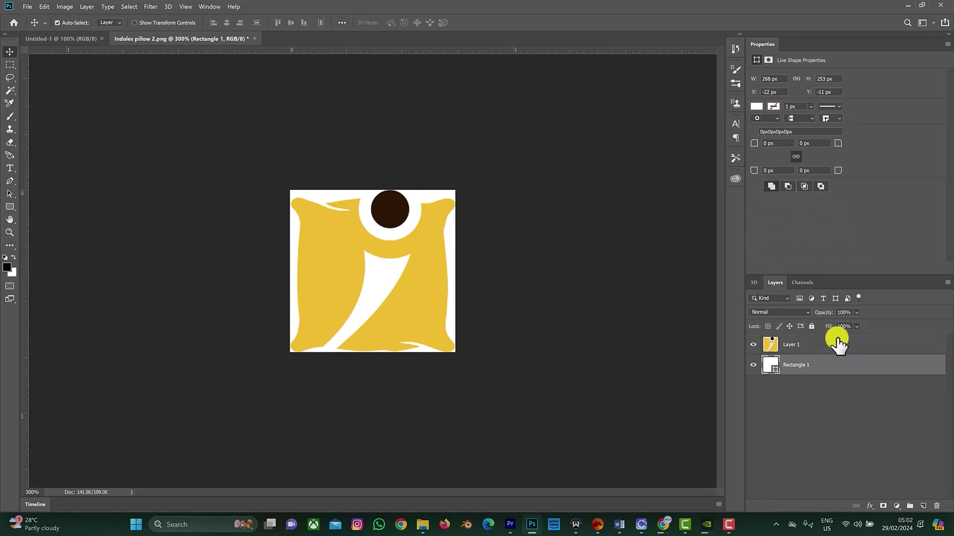
left_click(838, 344)
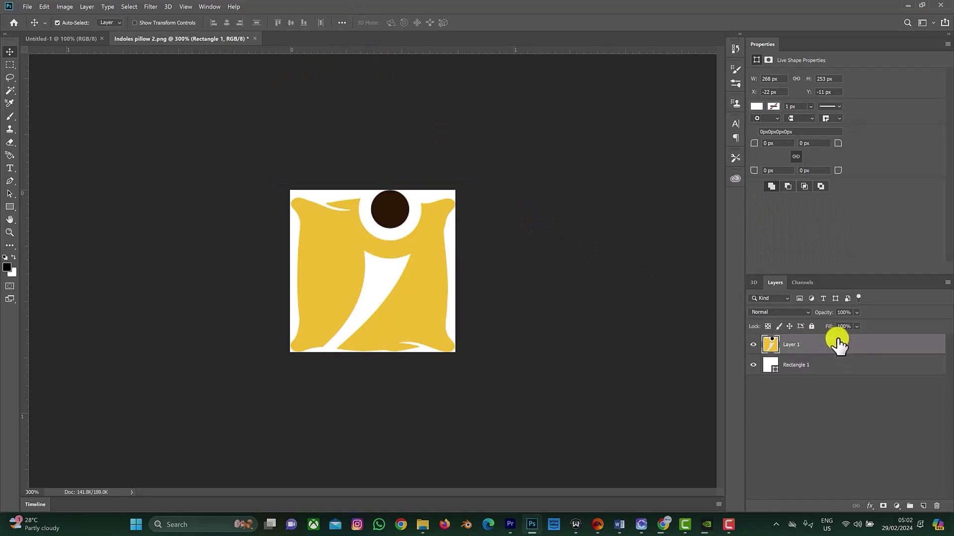
Merge Rectangle 1 and Layer 1 into a single layer with Merge Layers.
key("ctrl")
left_click(817, 367, "ctrl")
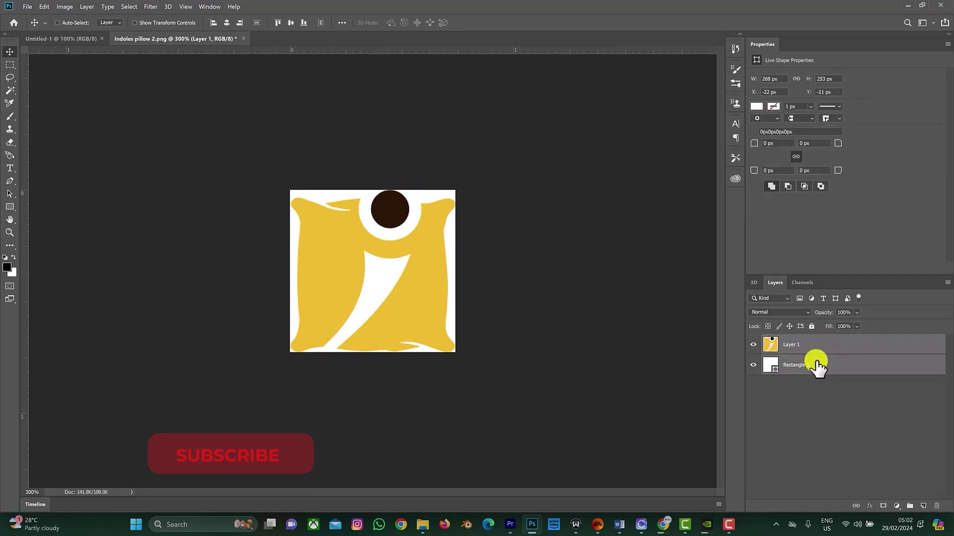
right_click(817, 367)
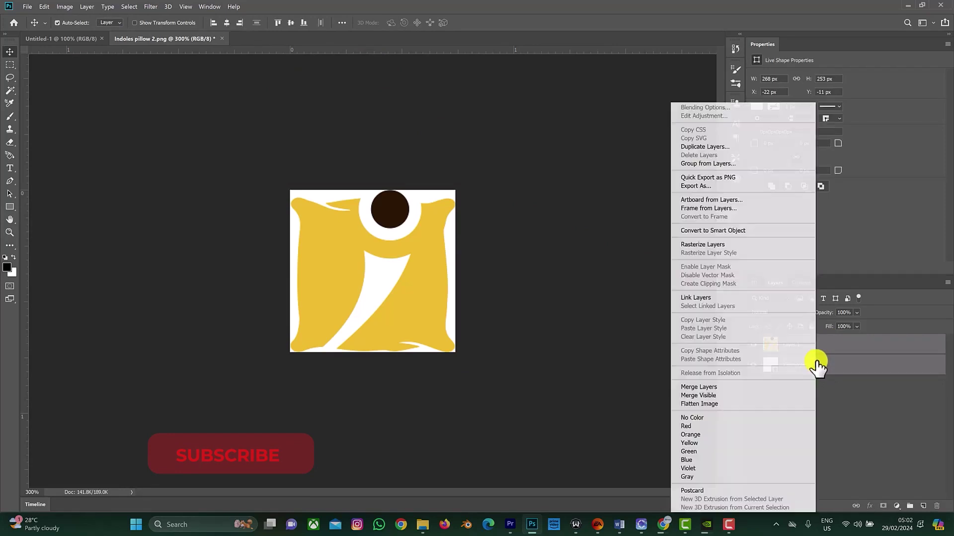
left_click(739, 388)
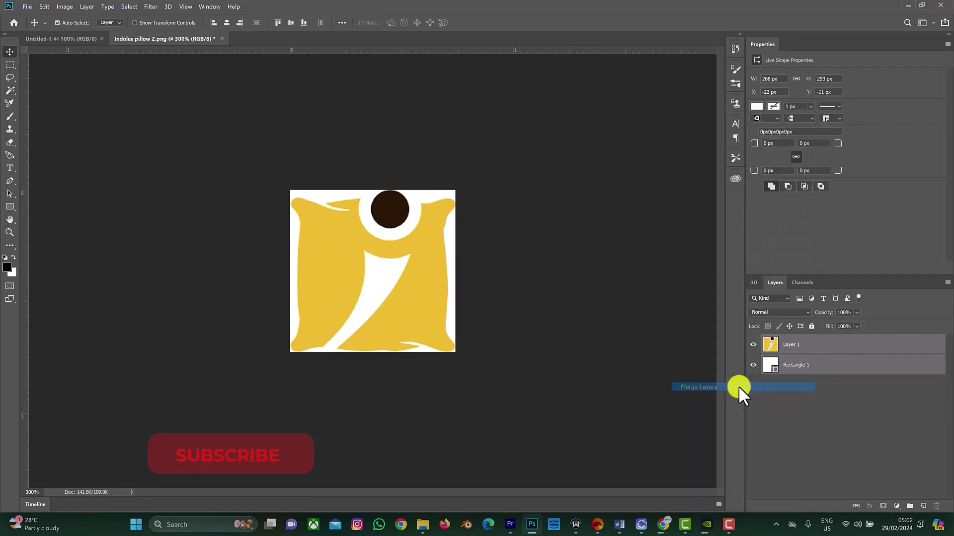
Toggle Layer 1's visibility off and on repeatedly to check the merged result.
left_click(754, 344)
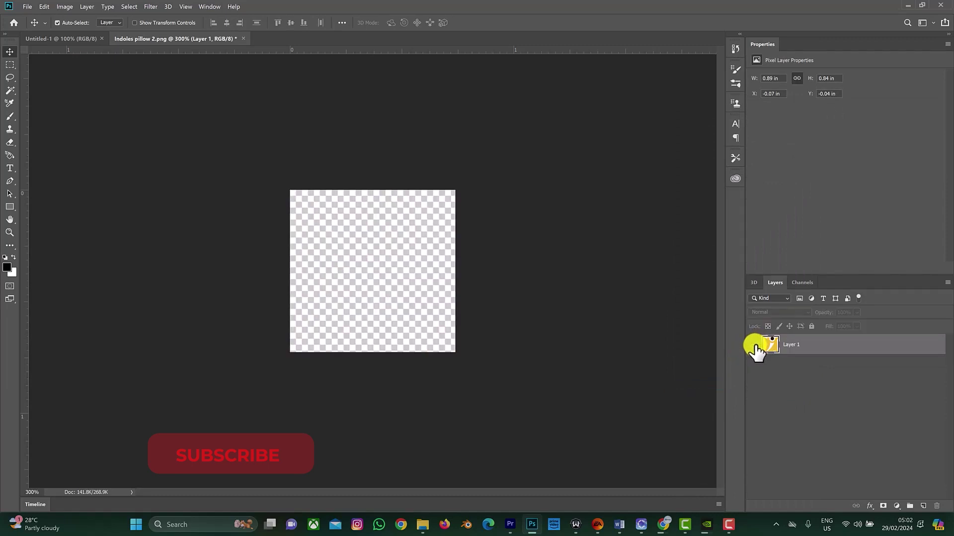
left_click(754, 344)
left_click(754, 345)
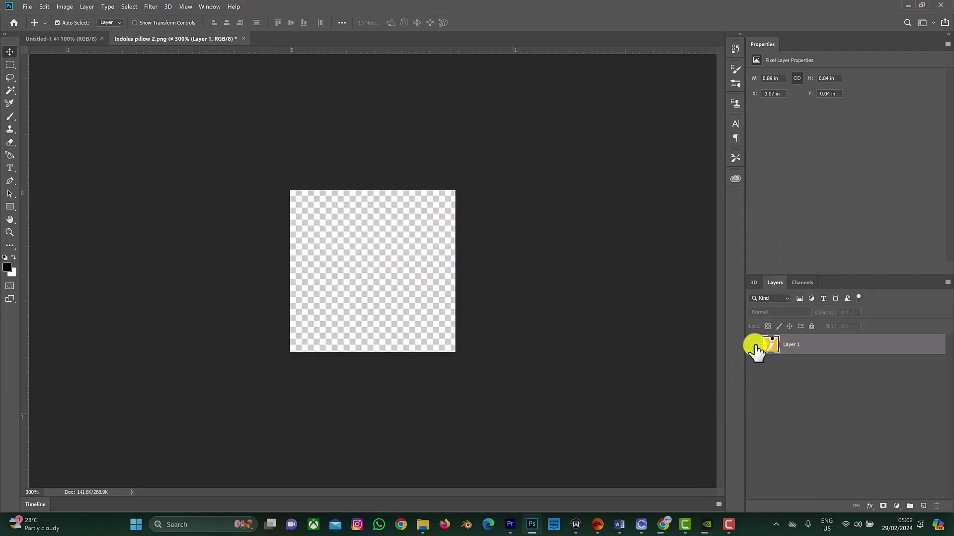
left_click(754, 344)
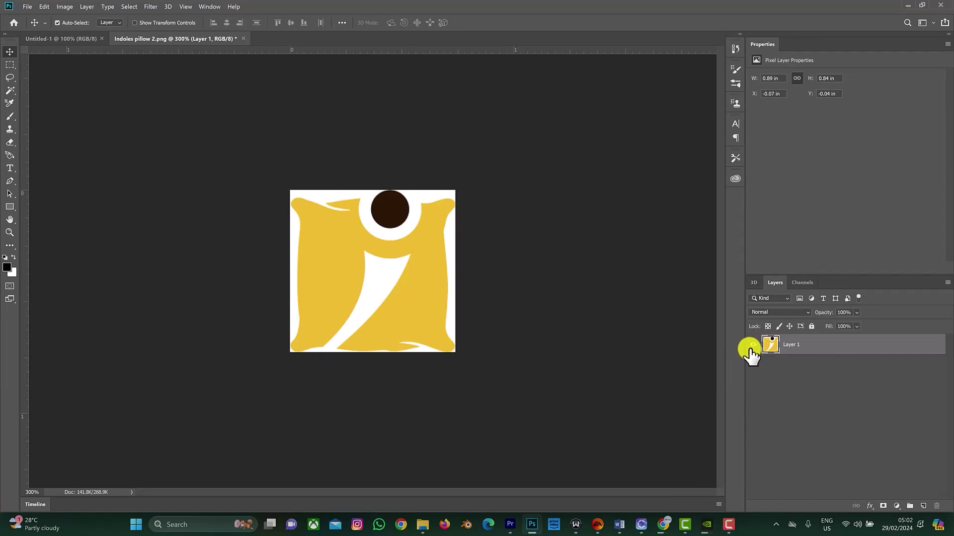
left_click(755, 345)
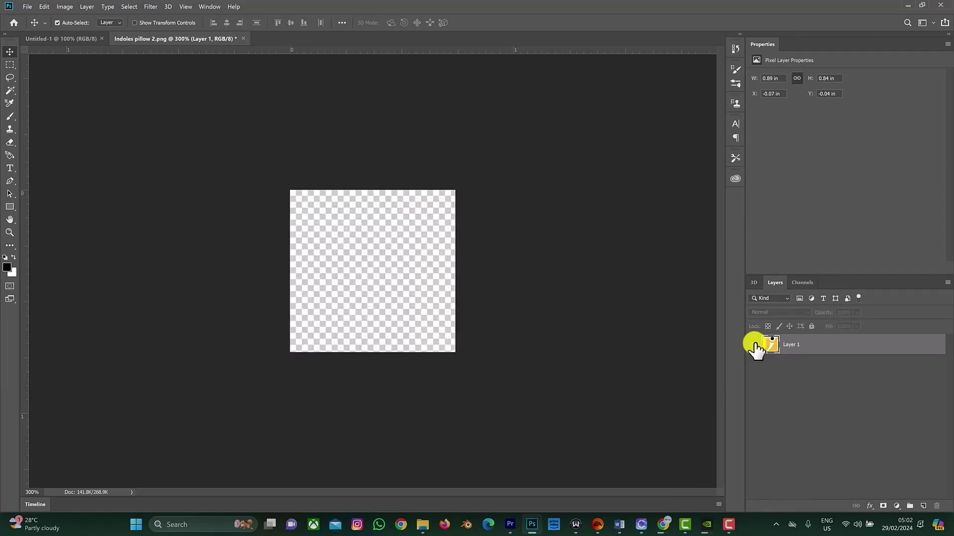
left_click(755, 344)
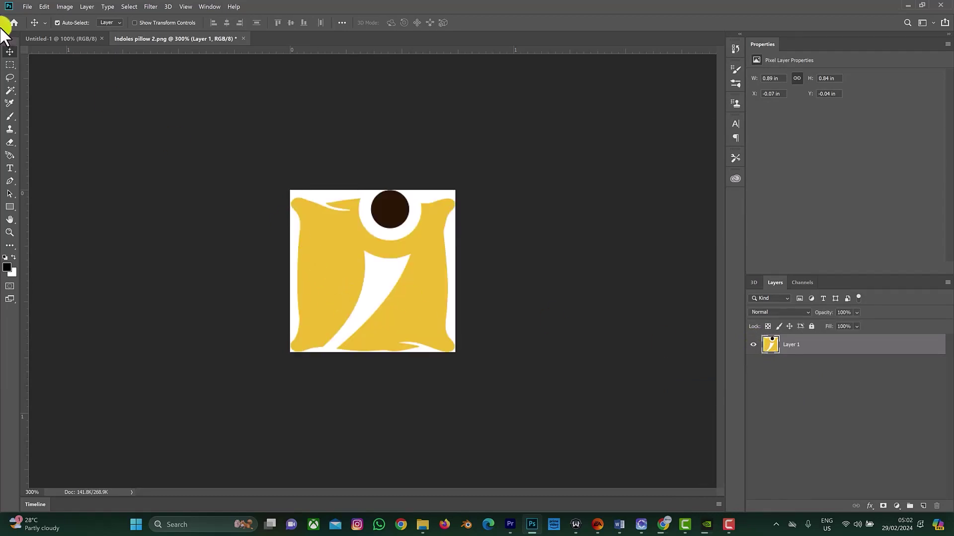
Run Filter > 3D > Generate Bump Map and switch the preview object from Sphere to Cube.
left_click(26, 7)
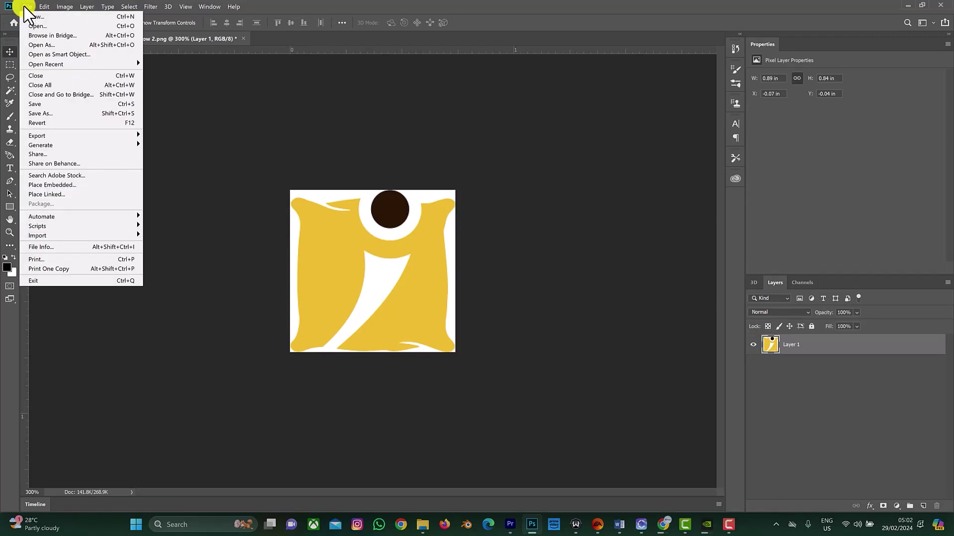
mouse_move(151, 8)
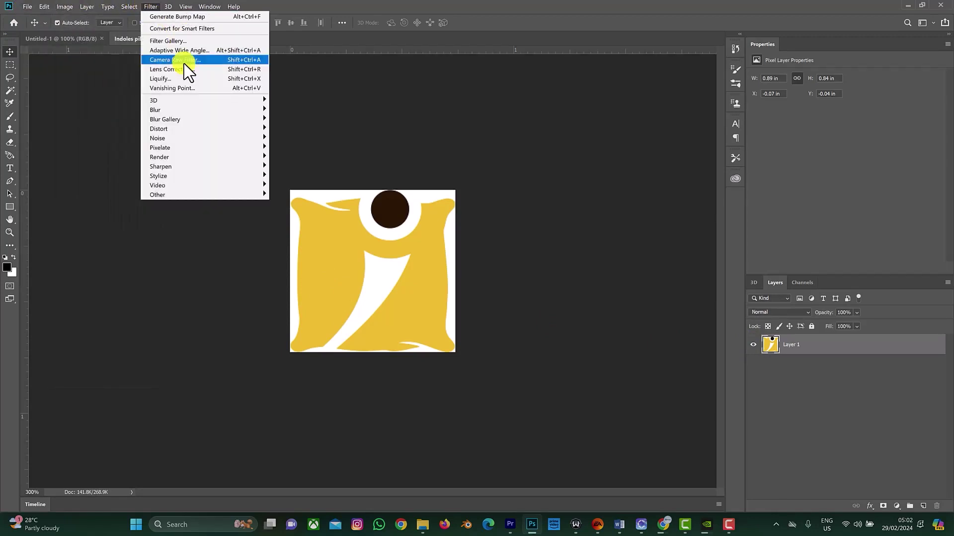
mouse_move(196, 101)
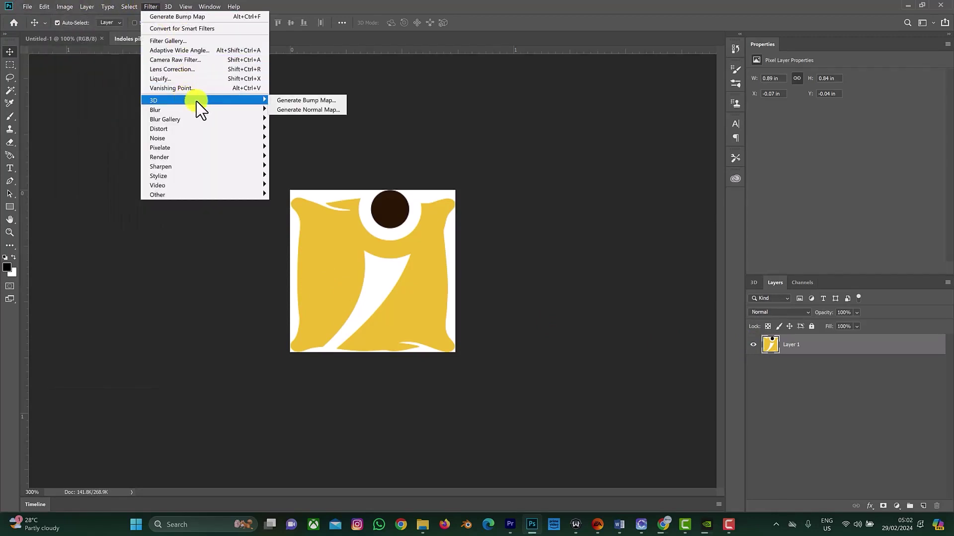
left_click(301, 101)
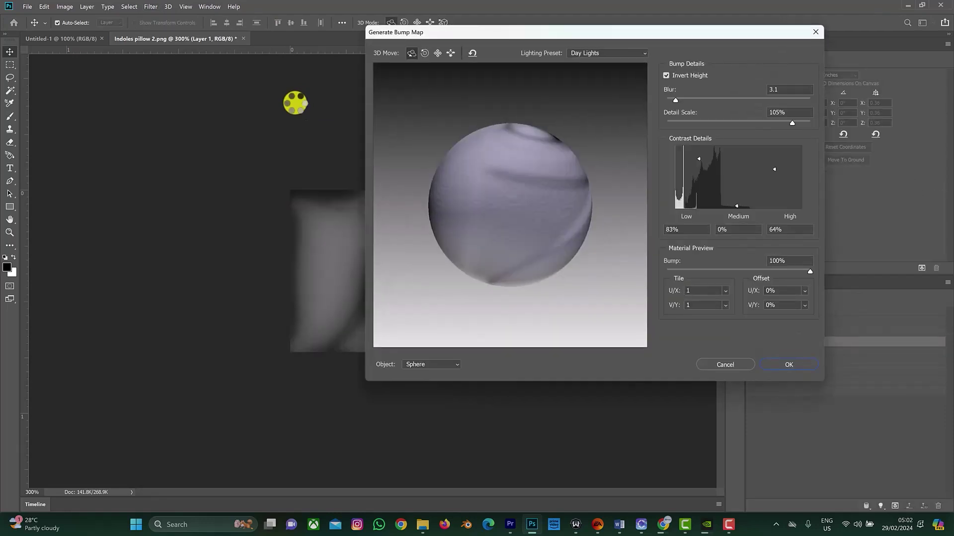
left_click(450, 363)
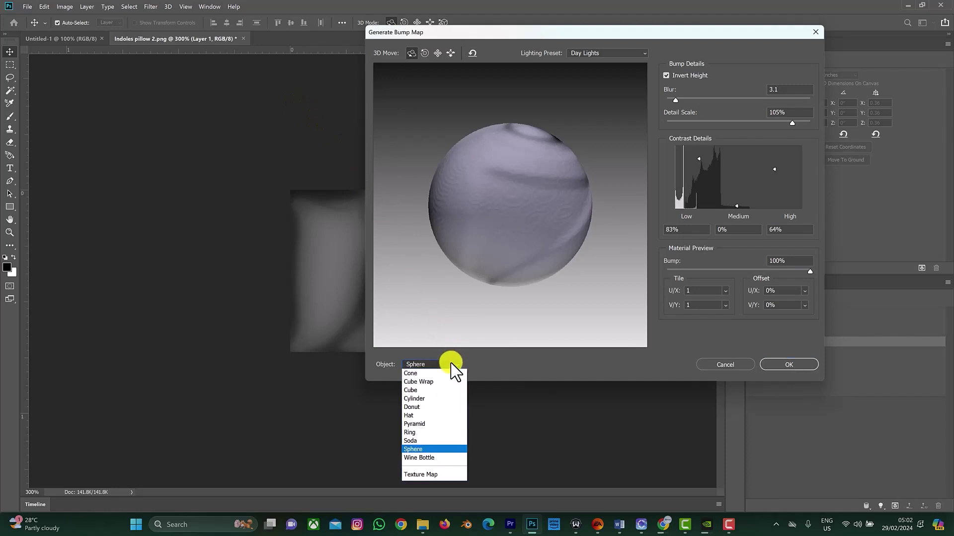
left_click(441, 390)
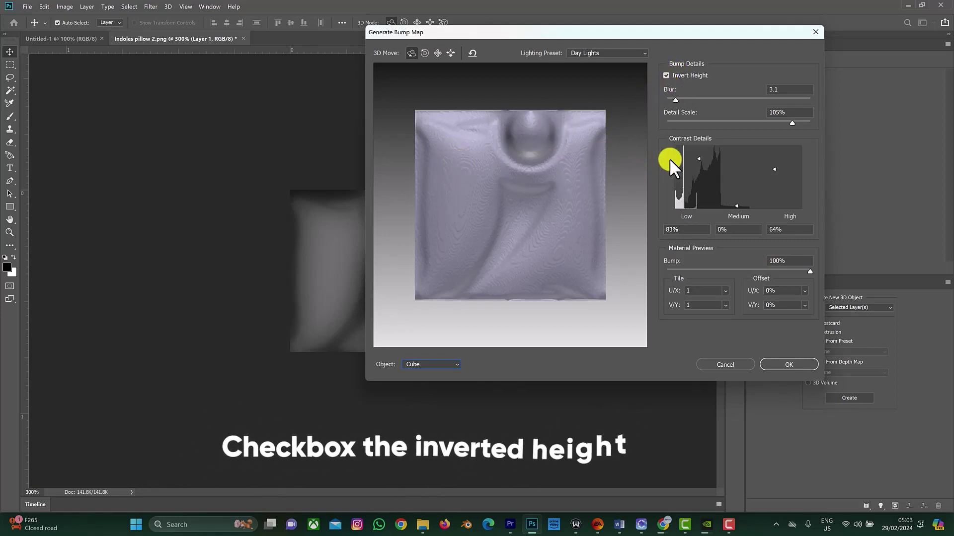
In Generate Bump Map, set Detail Scale 103% and Contrast Details Low 17%, Medium 3%, High 43%.
left_click(789, 121)
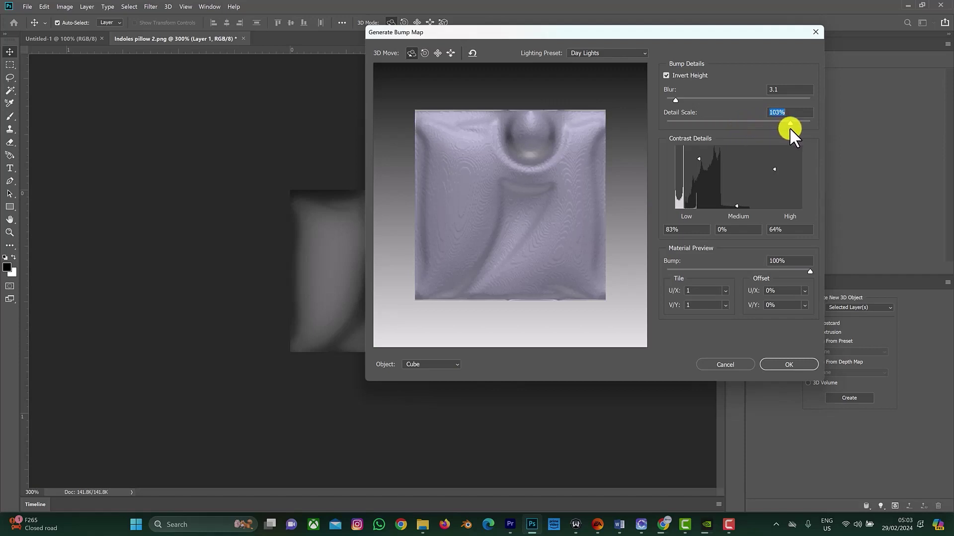
left_click_drag(697, 156, 697, 197)
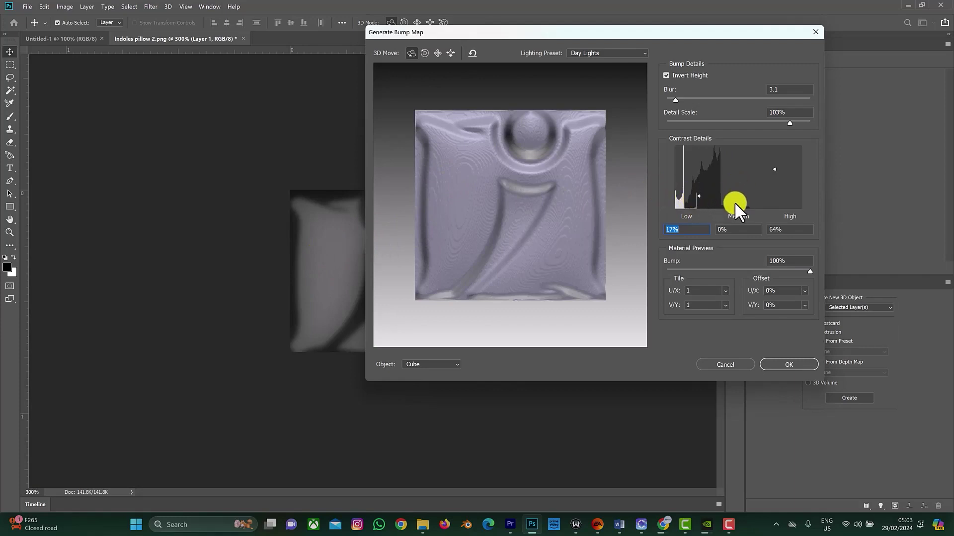
mouse_move(734, 201)
left_mouse_down()
mouse_move(737, 178)
mouse_move(737, 204)
left_mouse_up()
mouse_move(773, 169)
left_mouse_down()
mouse_move(771, 196)
mouse_move(774, 181)
left_mouse_up()
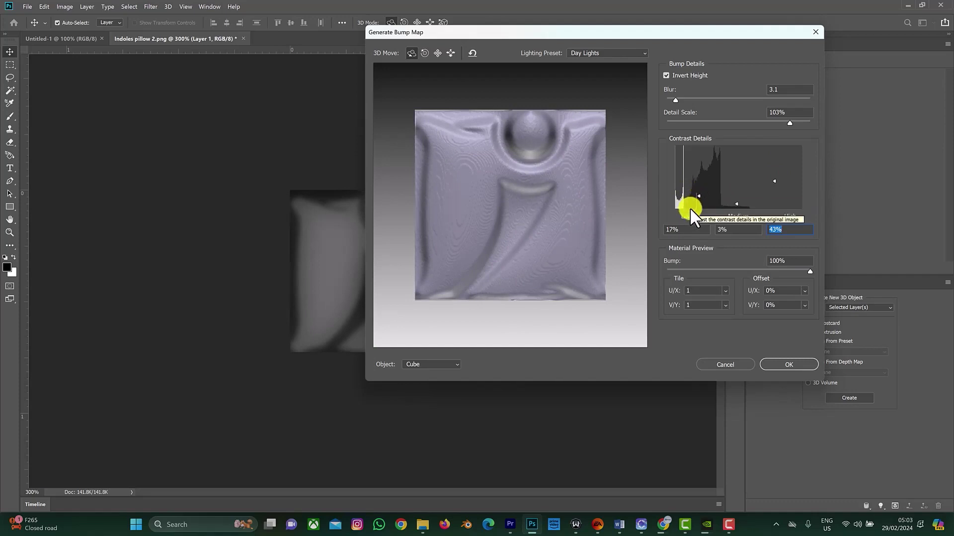
Apply the bump map and save a PNG copy named Indoles pillow 2 in the INDOLE folder.
left_click(777, 365)
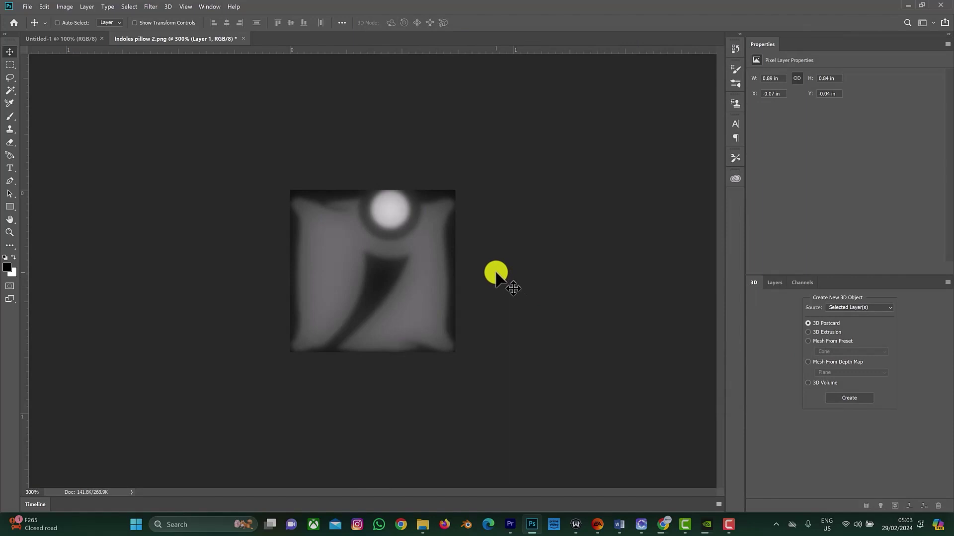
key("ctrl+shift+s")
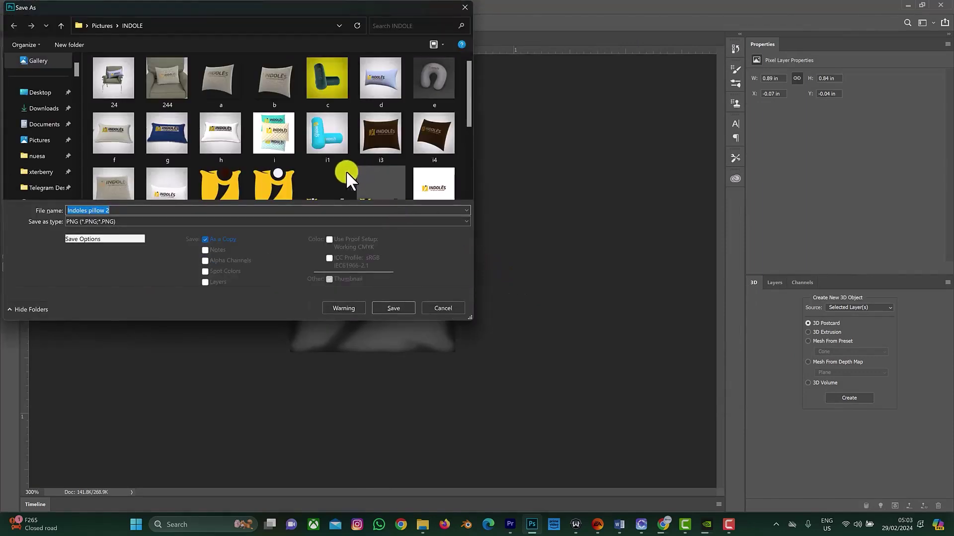
scroll(357, 162, "down", 2)
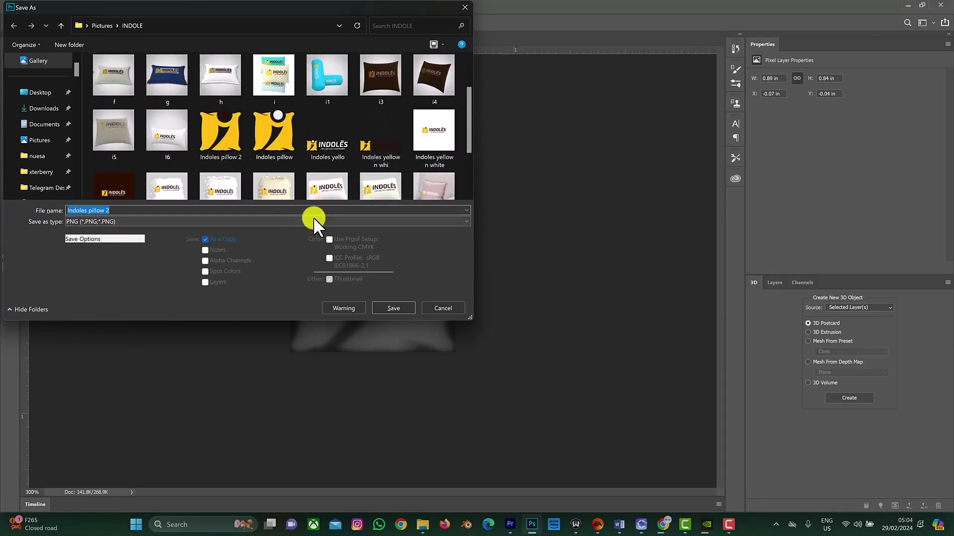
left_click(325, 211)
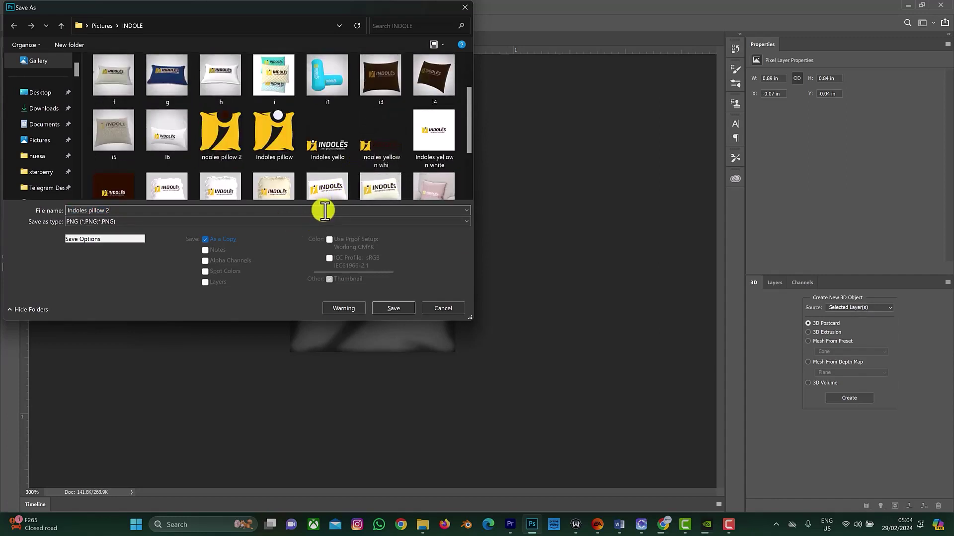
key("Return")
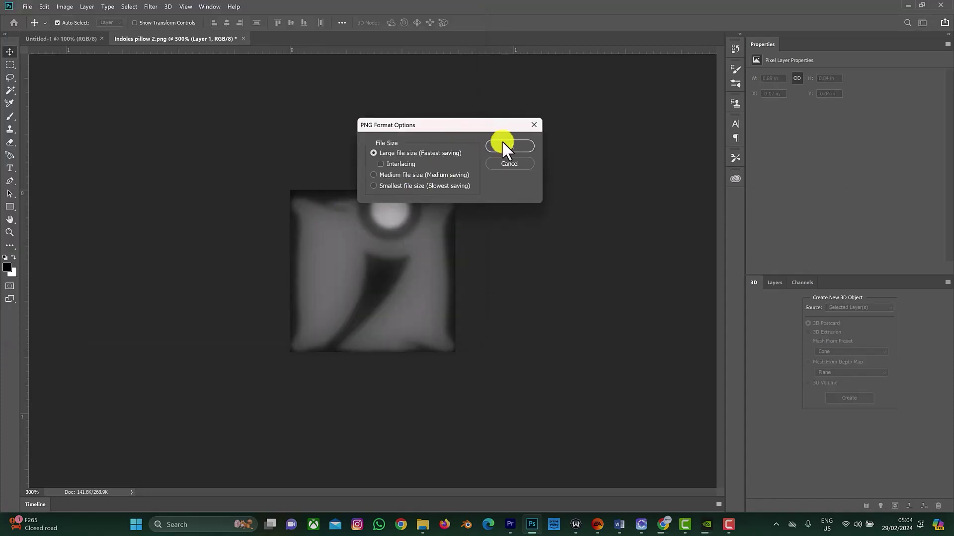
left_click(506, 146)
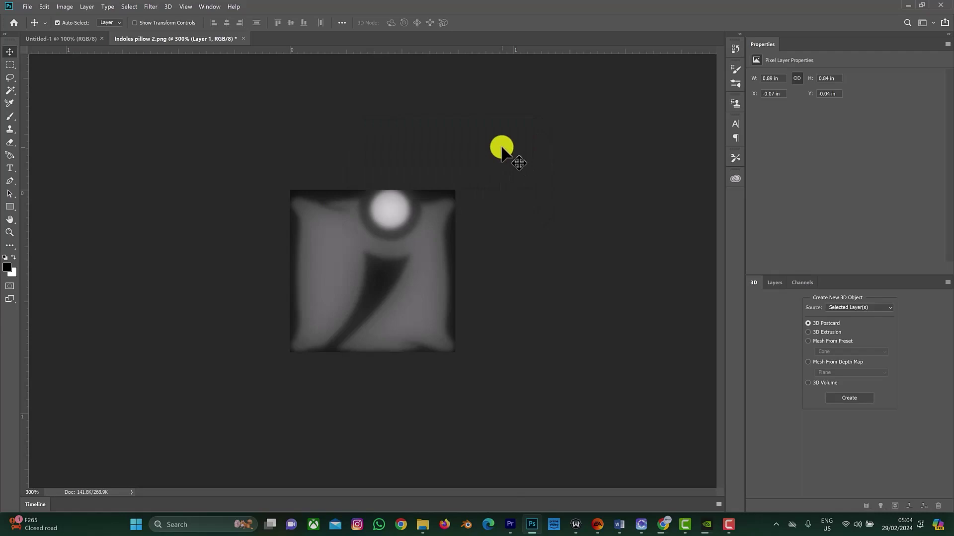
In CLO 3D, load Indoles pillow 2 from Pictures > INDOLE as a new graphic.
left_click(643, 526)
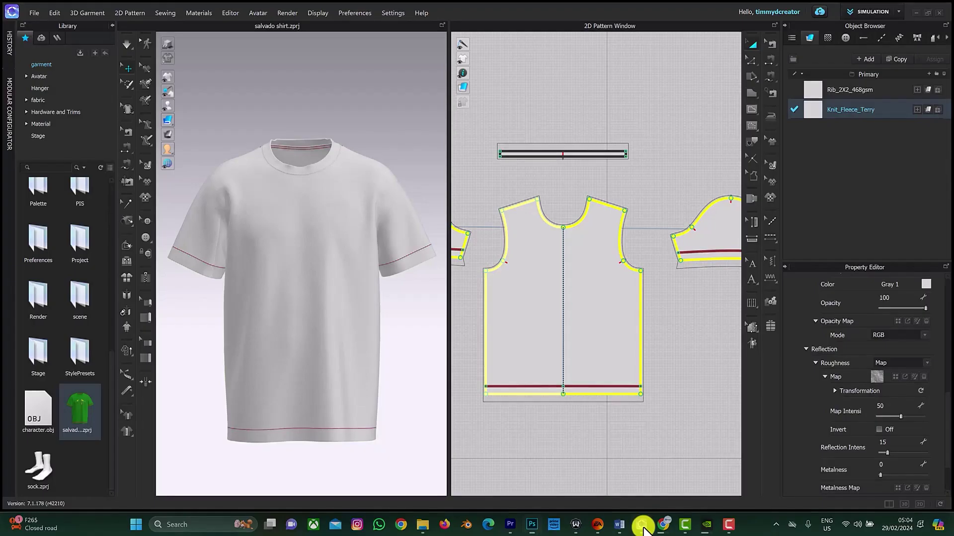
left_click(772, 198)
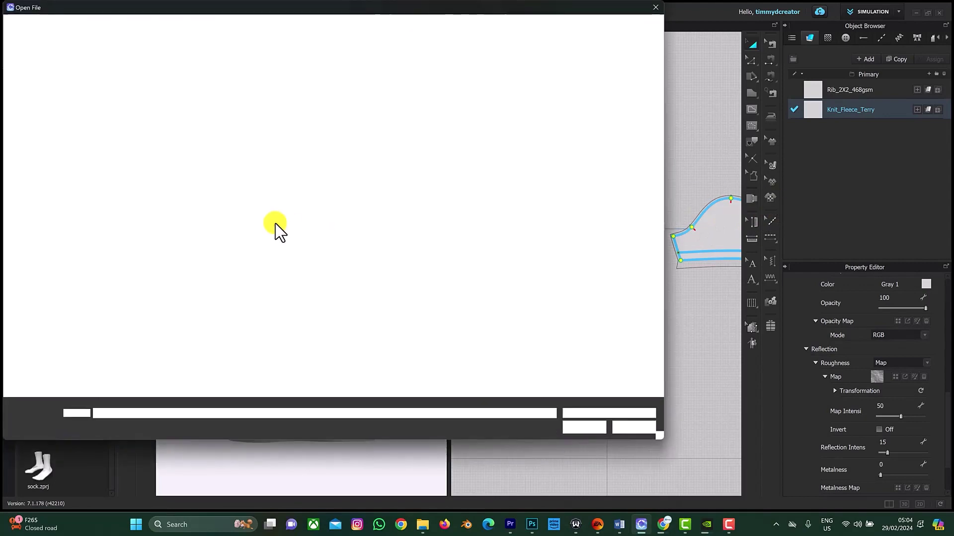
scroll(63, 199, "down", 3)
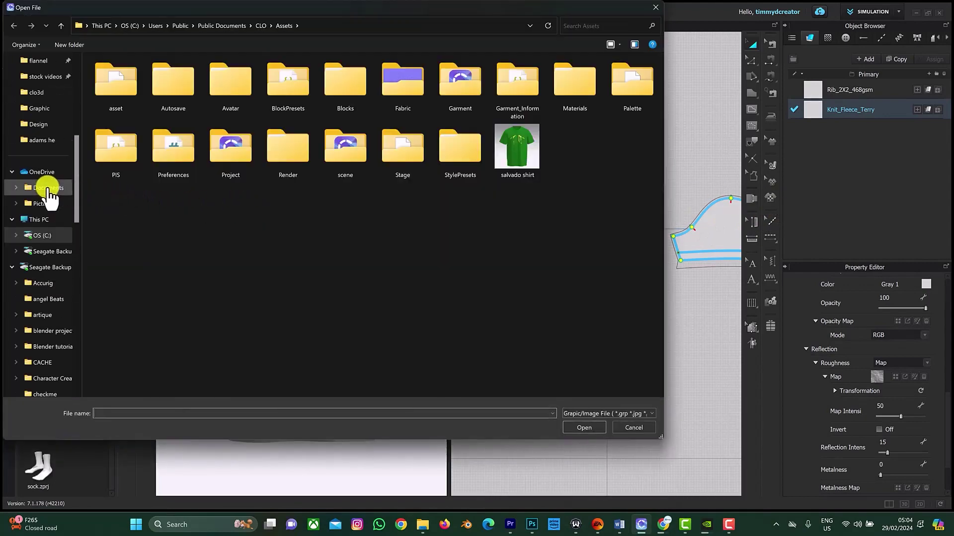
left_click(49, 205)
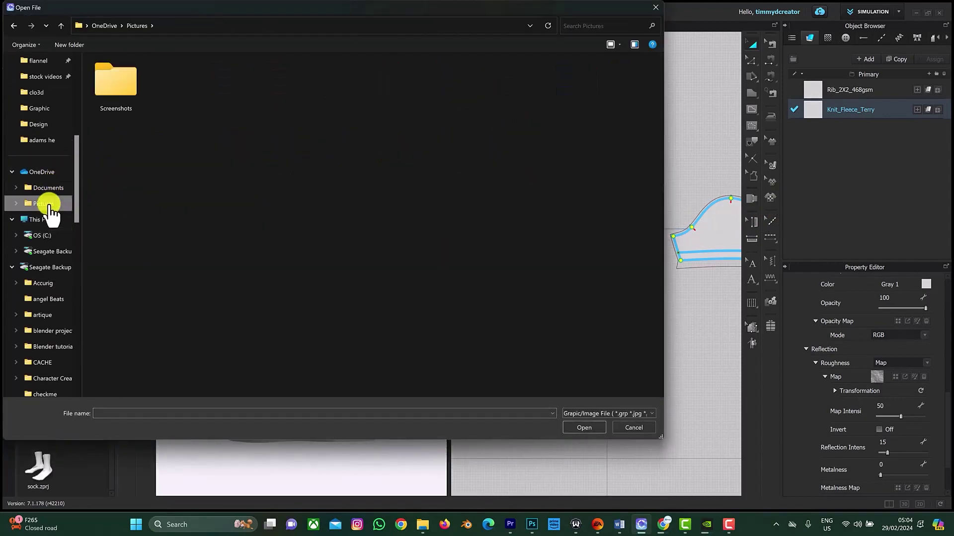
scroll(49, 207, "up", 5)
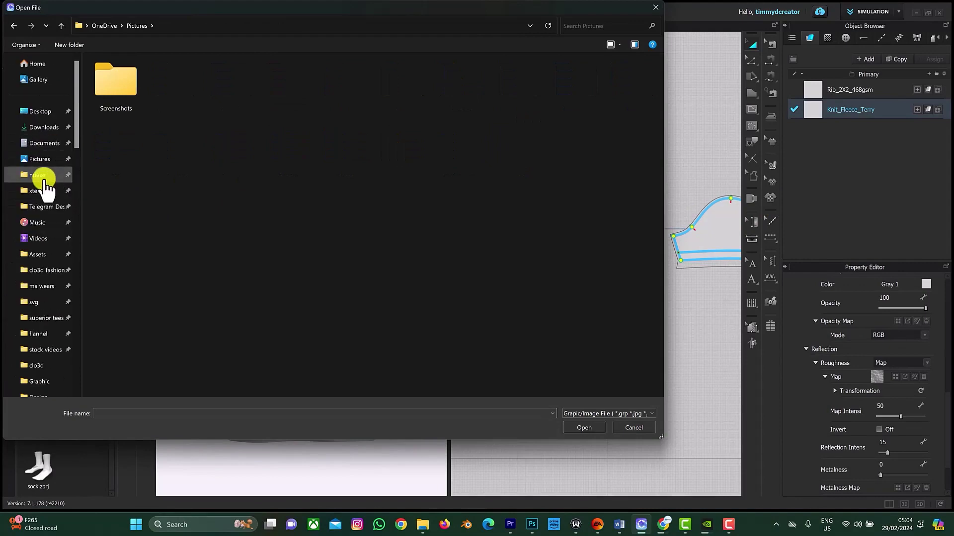
left_click(50, 159)
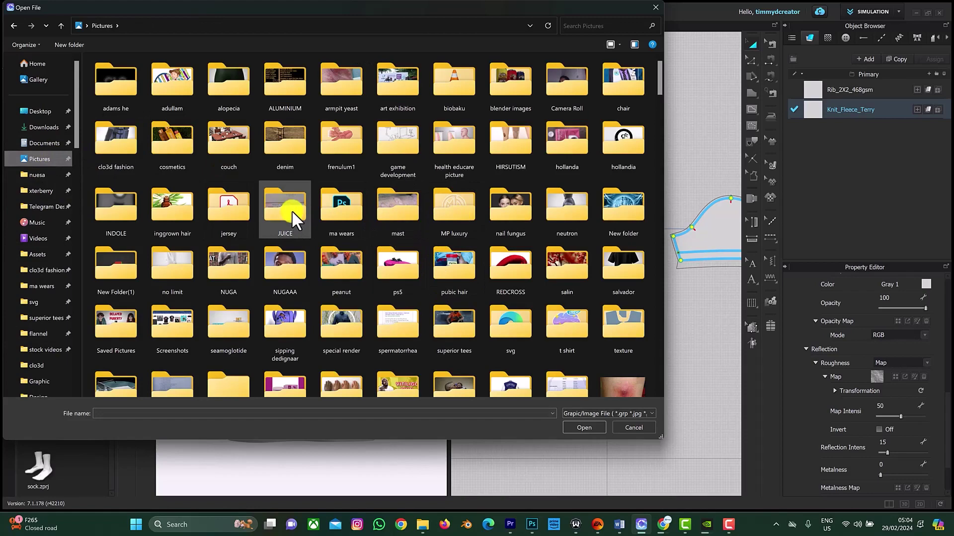
double_click(103, 213)
left_click(102, 213)
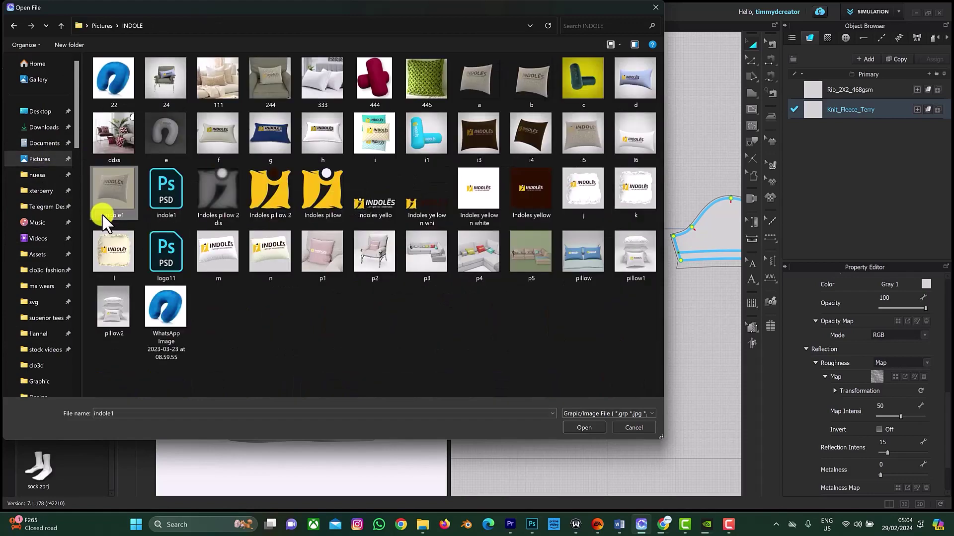
left_click(279, 199)
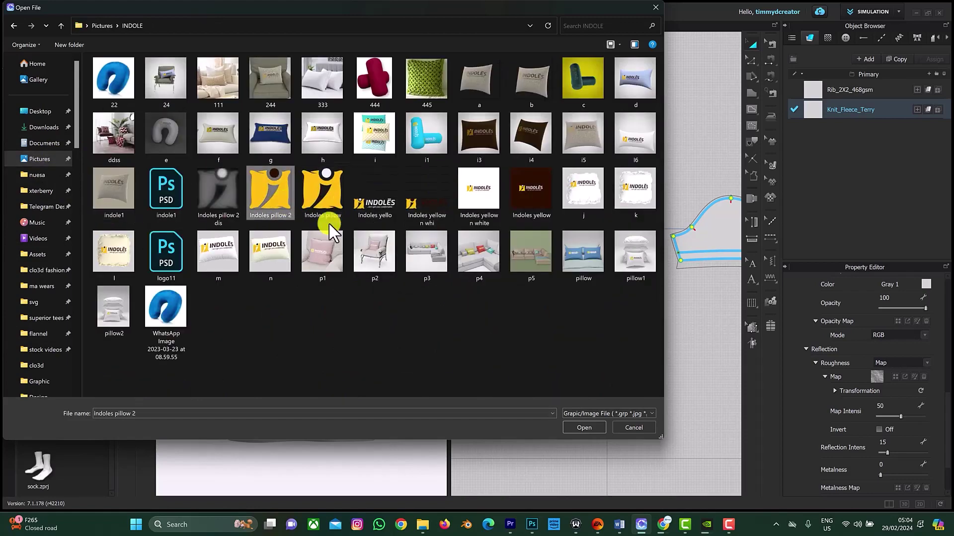
left_click(571, 426)
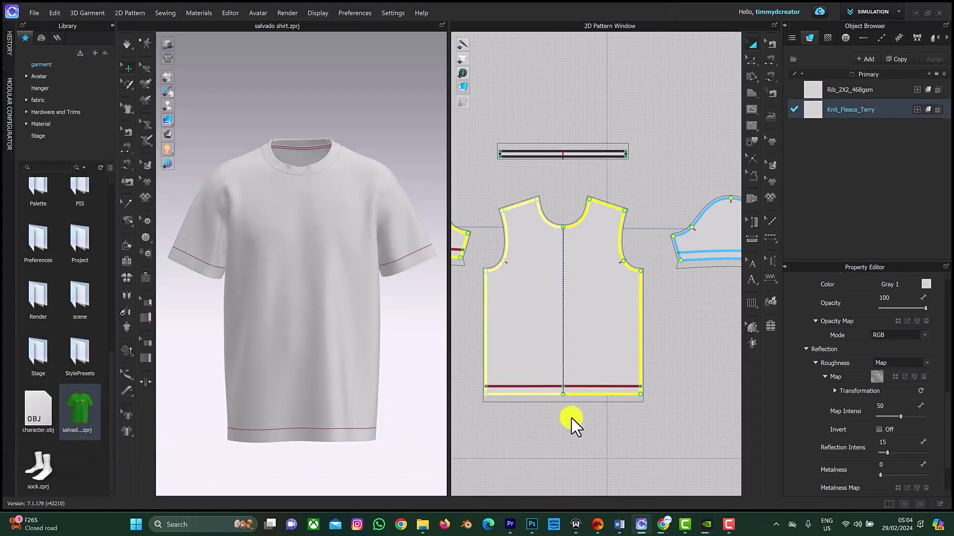
Start a graphic on the front bodice with its width set to 300 mm.
scroll(549, 286, "down", 2)
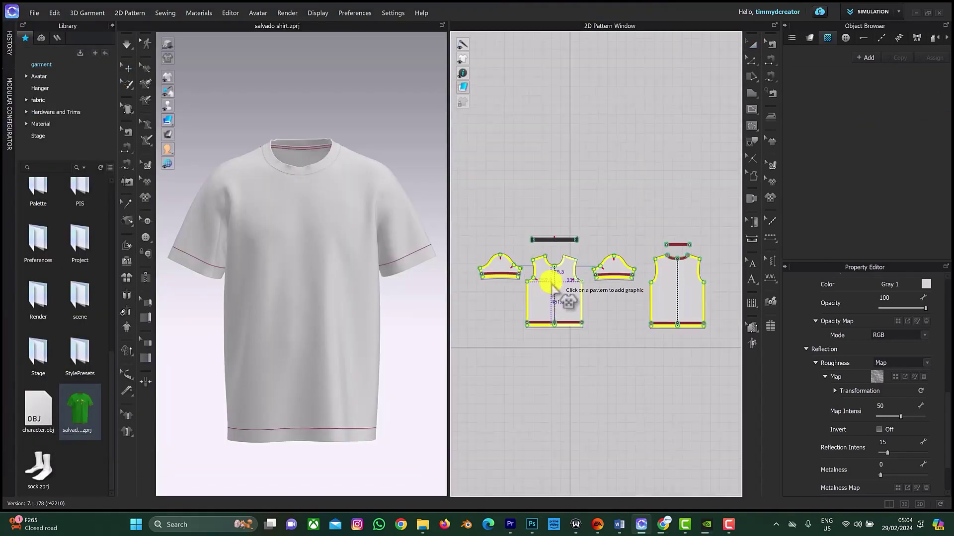
scroll(549, 278, "up", 5)
left_click(567, 280)
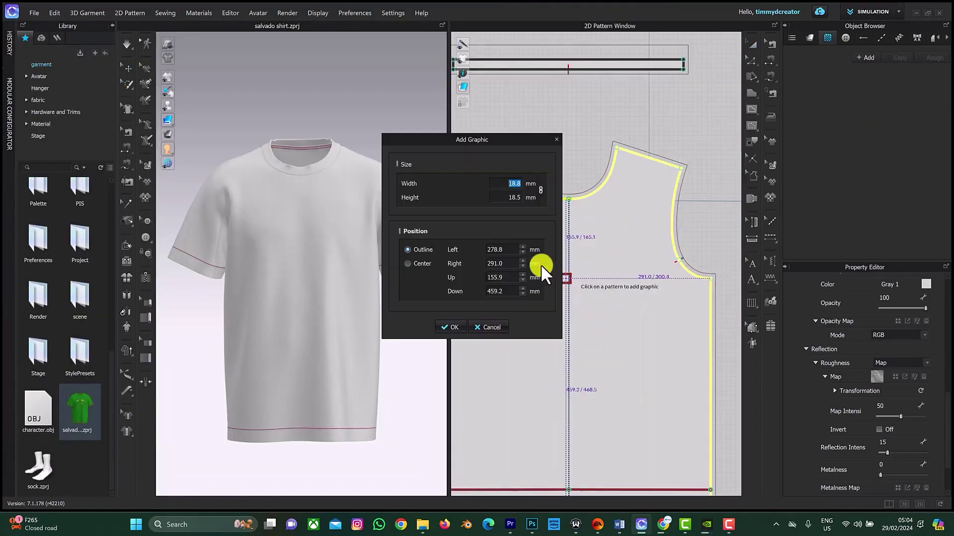
type("500")
key("BackSpace")
key("BackSpace")
key("BackSpace")
type("300")
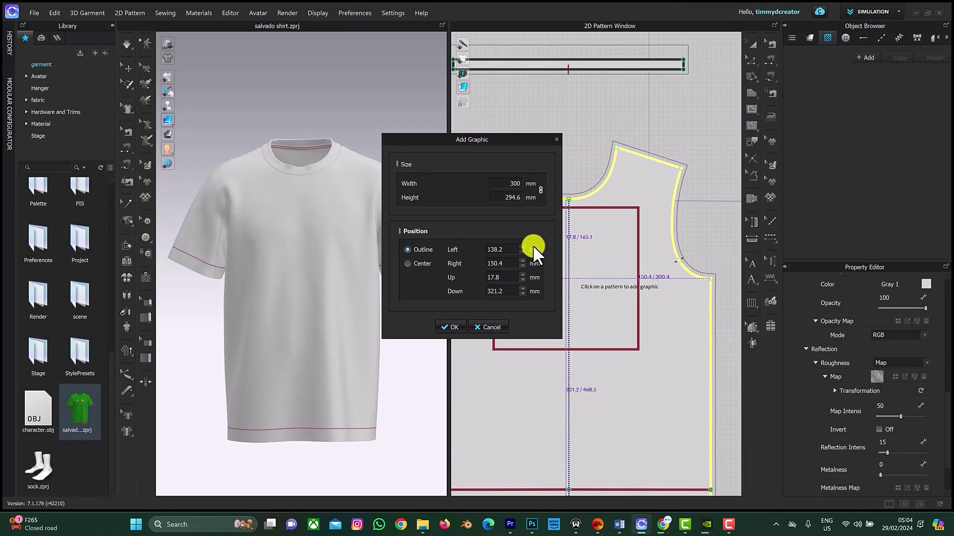
key("Return")
Place the logo on the front pattern, move it lower and shrink it to chest size.
left_click(536, 254)
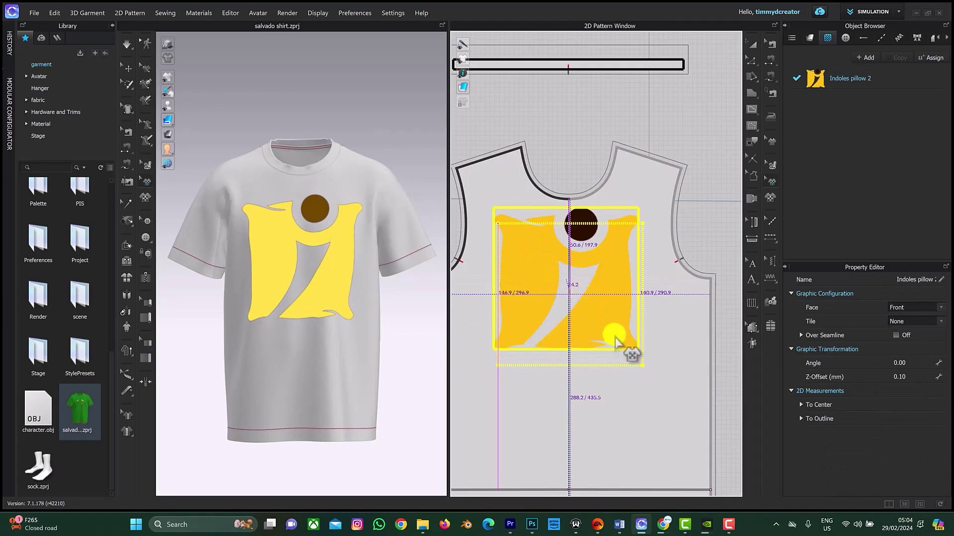
left_click_drag(618, 339, 625, 353)
mouse_move(613, 336)
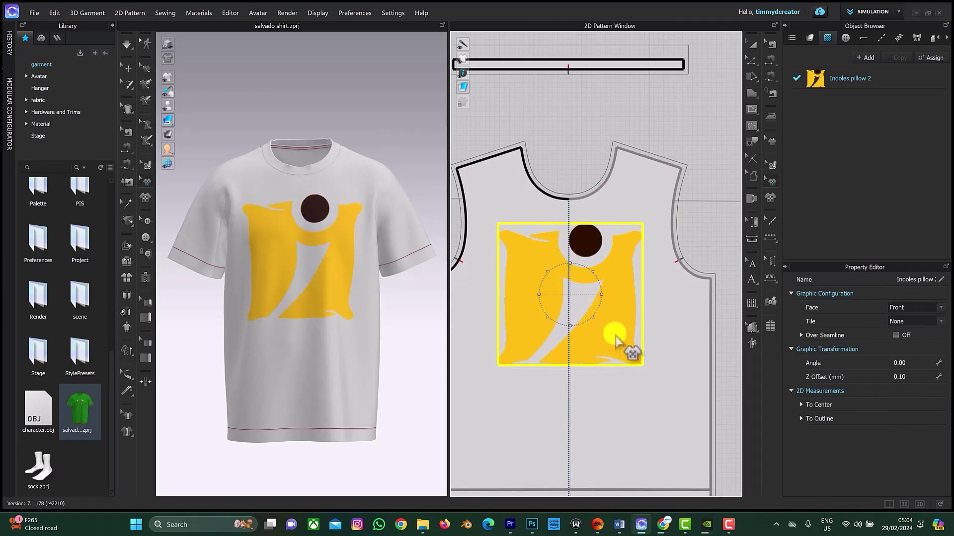
mouse_move(594, 314)
left_mouse_down()
mouse_move(576, 296)
mouse_move(598, 303)
left_mouse_up()
Load Indoles pillow 2 dis as the logo's displacement map, with Amount 3.00 mm and Particle Distance 1.00.
left_click(847, 77)
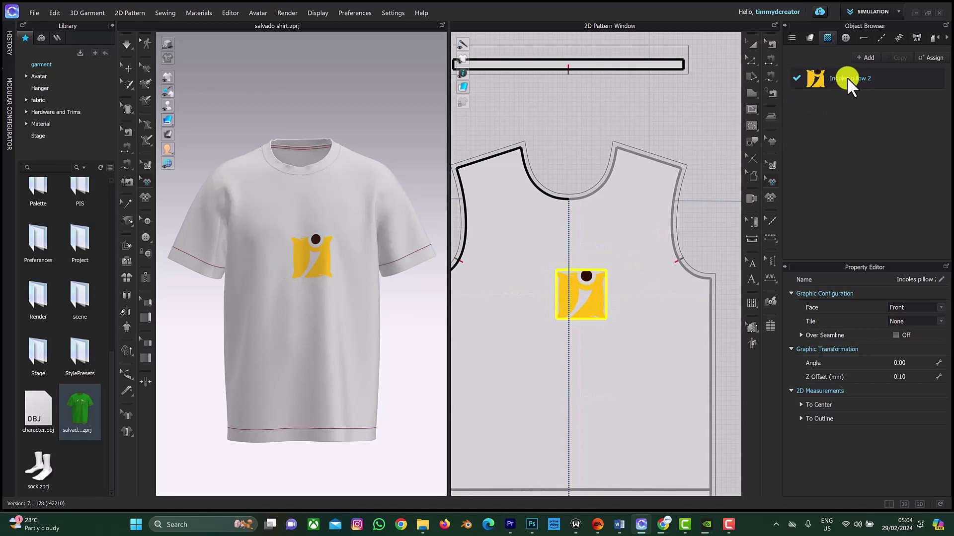
left_click(847, 78)
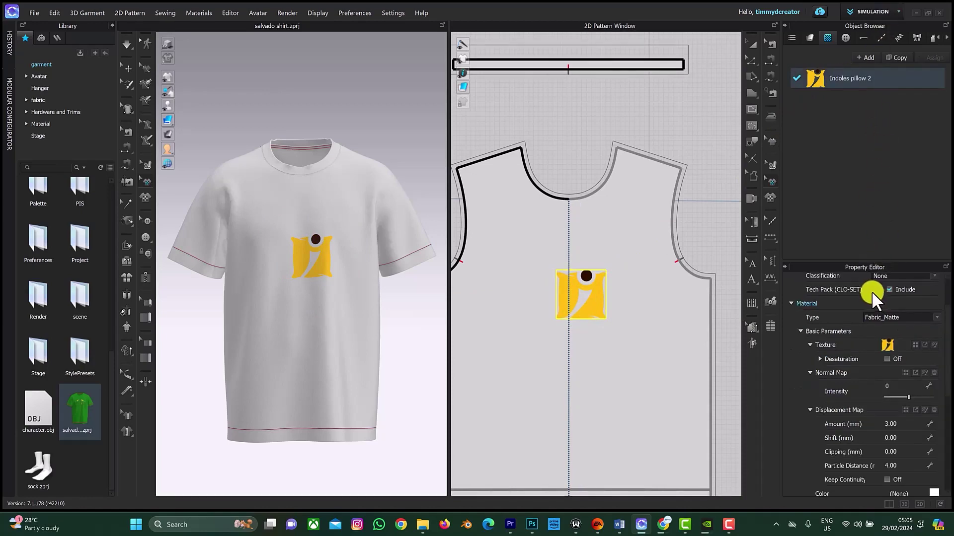
left_click(905, 412)
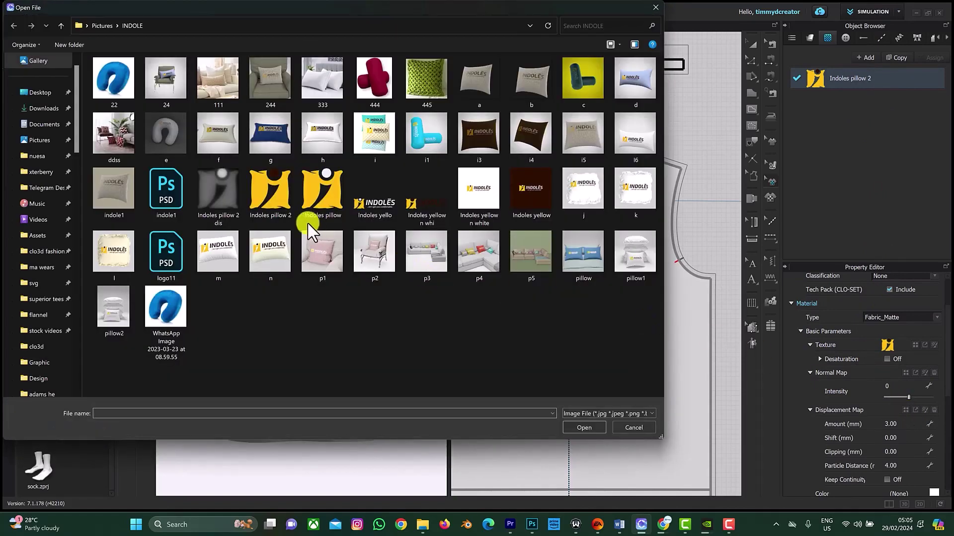
left_click(206, 197)
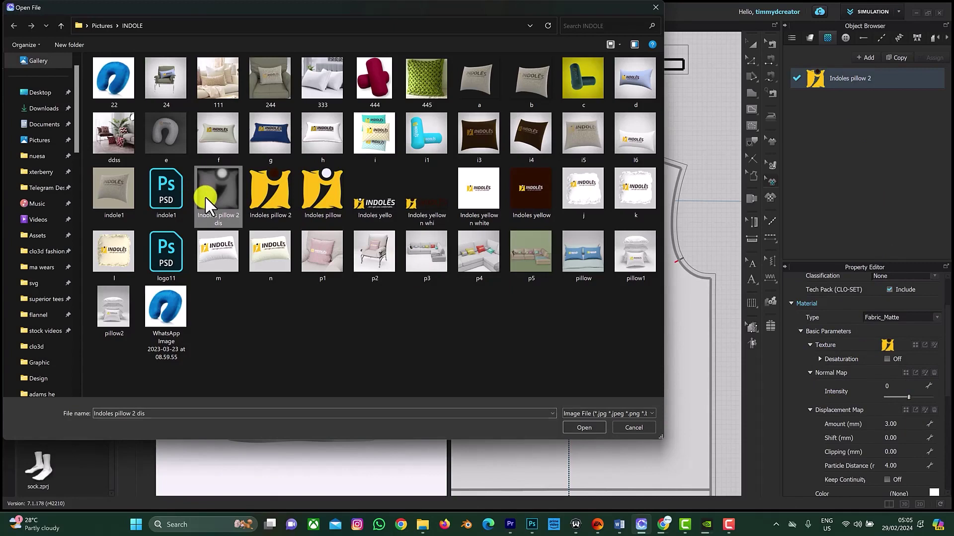
left_click(598, 430)
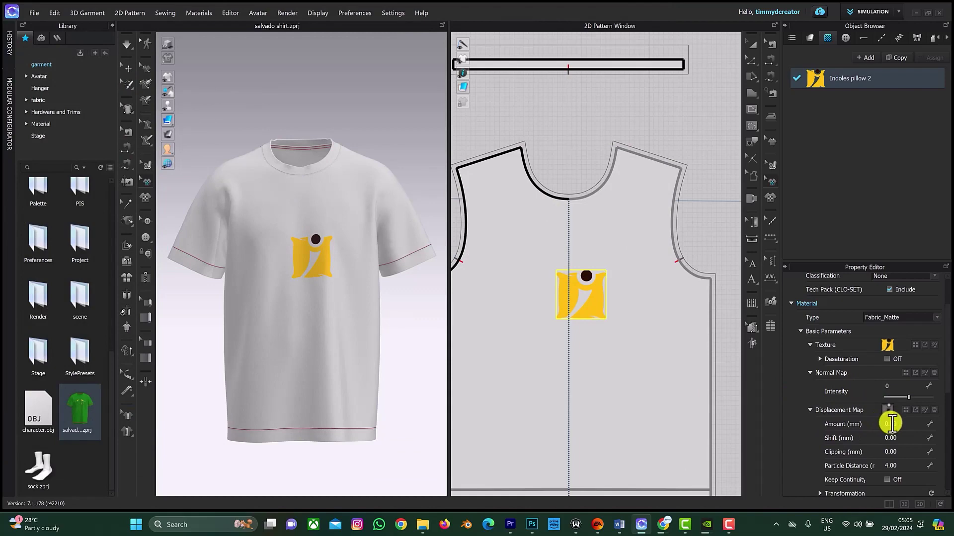
left_click(899, 427)
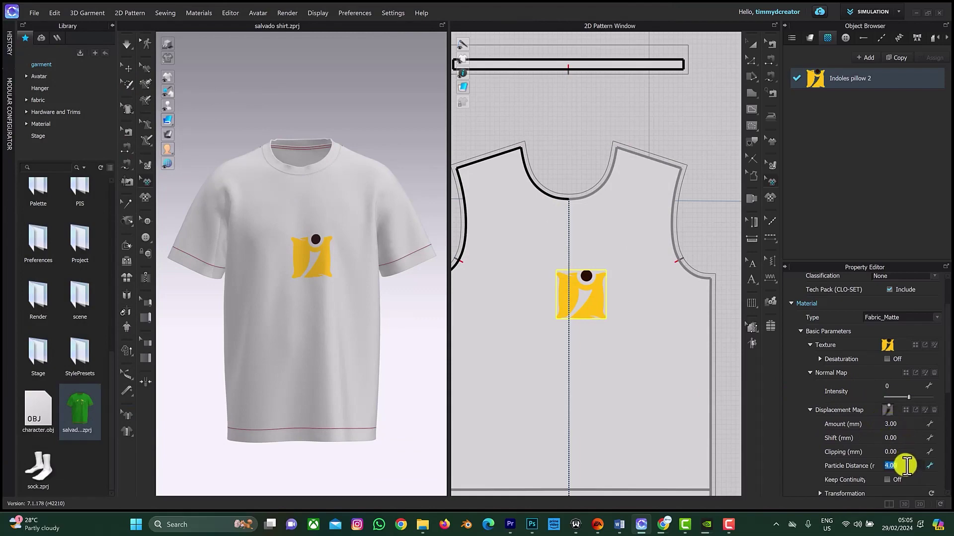
left_click(906, 464)
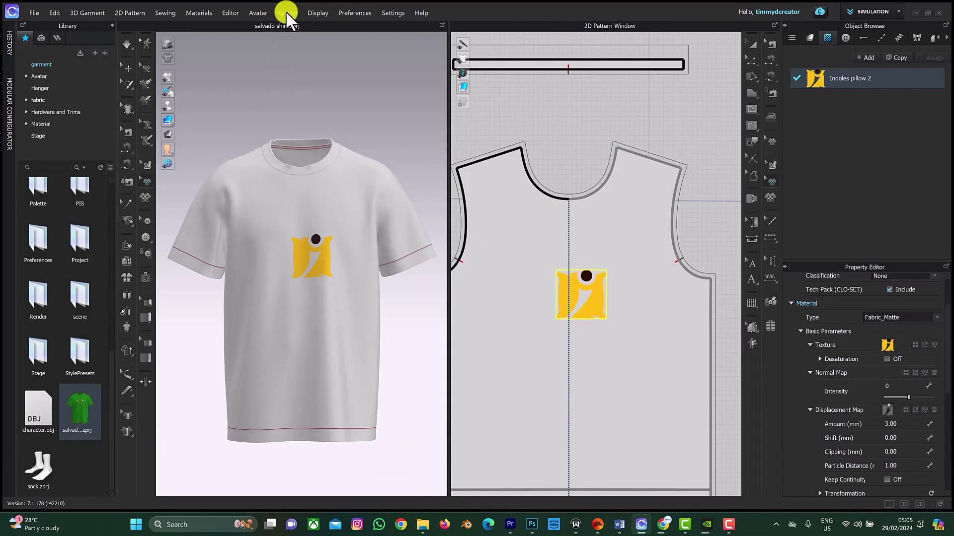
Start a CLO-SET render of the T-shirt with the yellow chest logo.
left_click(288, 14)
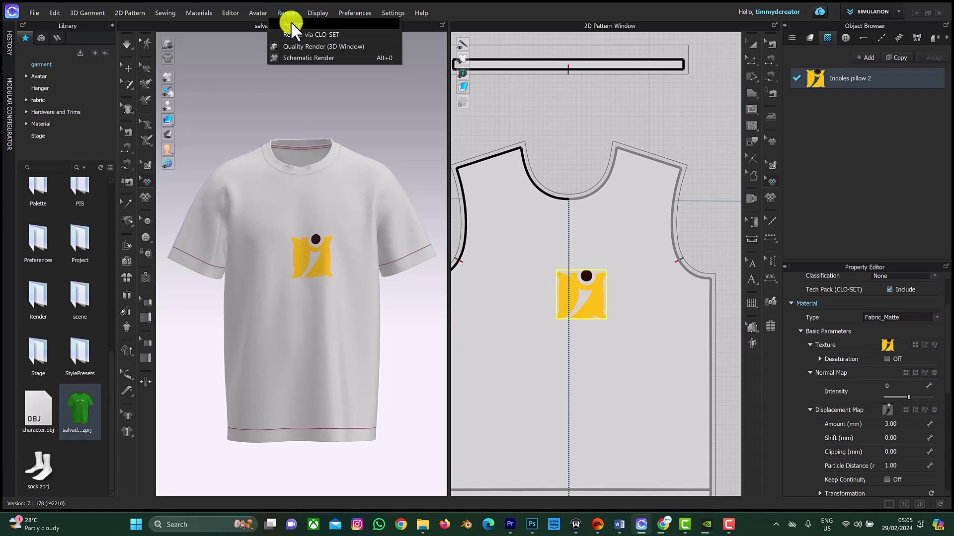
left_click(293, 35)
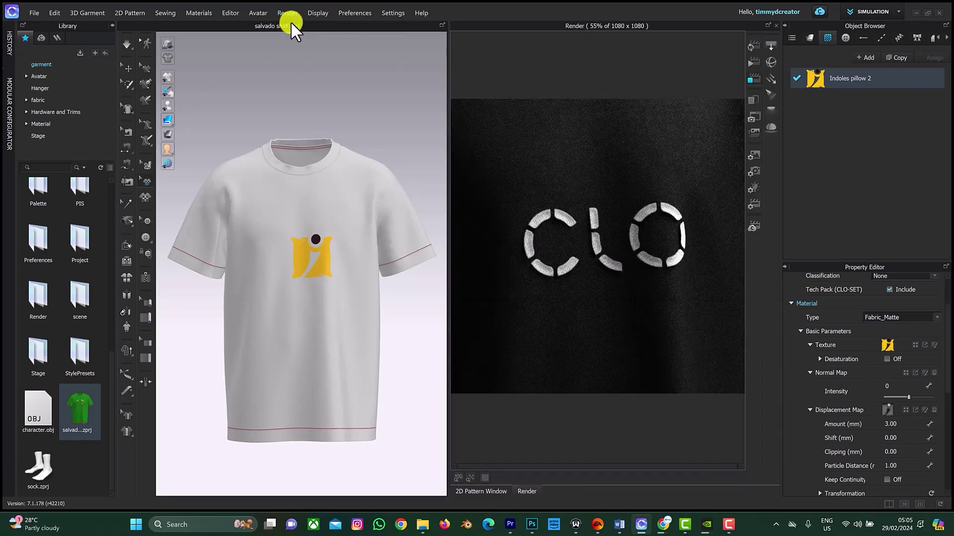
left_click(751, 48)
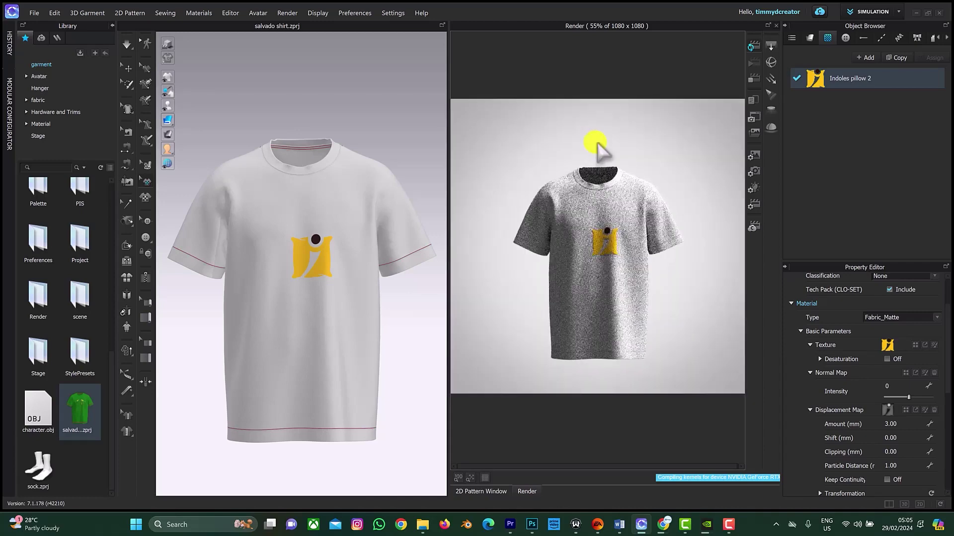
Zoom, pan and orbit the render in close on the yellow chest logo to show its raised relief.
scroll(640, 209, "up", 3)
scroll(641, 209, "up", 5)
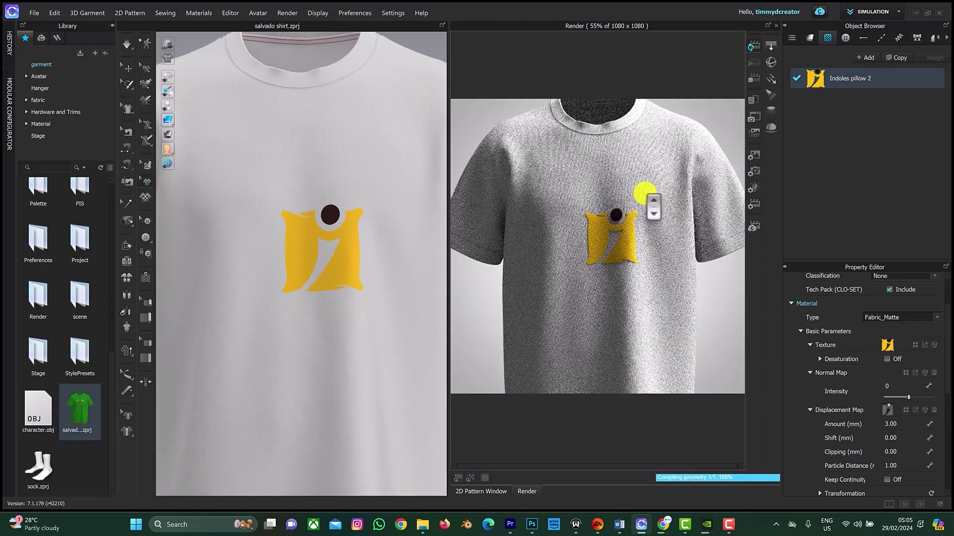
middle_click_drag(652, 209, 621, 215)
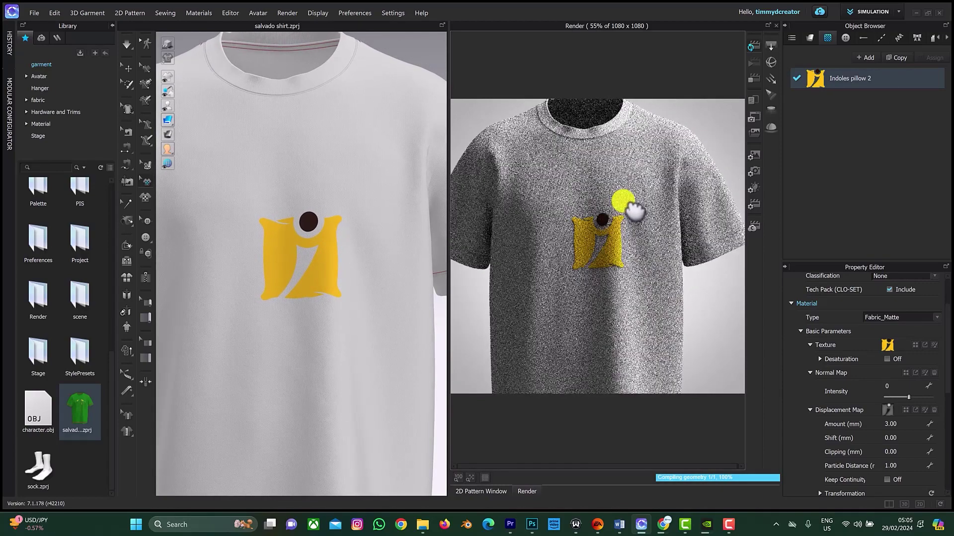
scroll(631, 214, "up", 5)
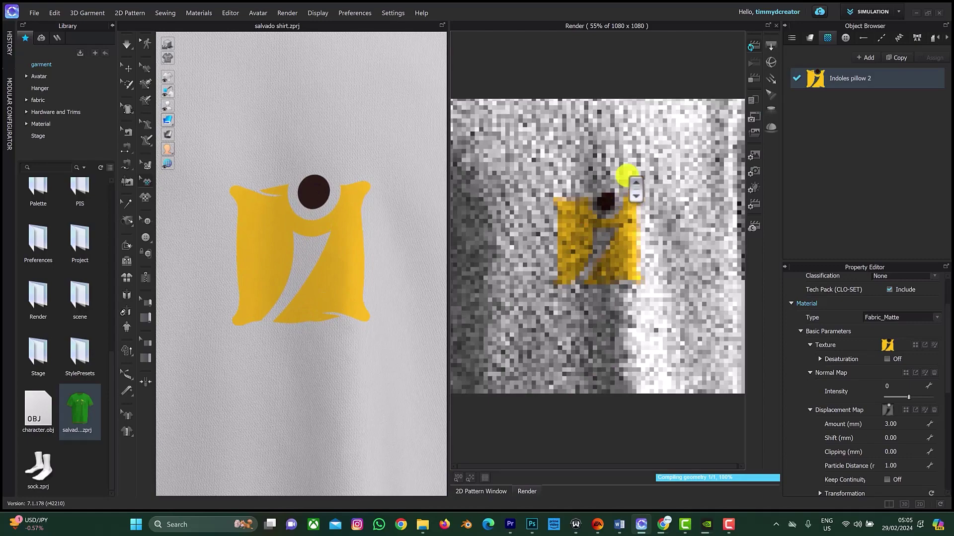
scroll(638, 190, "up", 2)
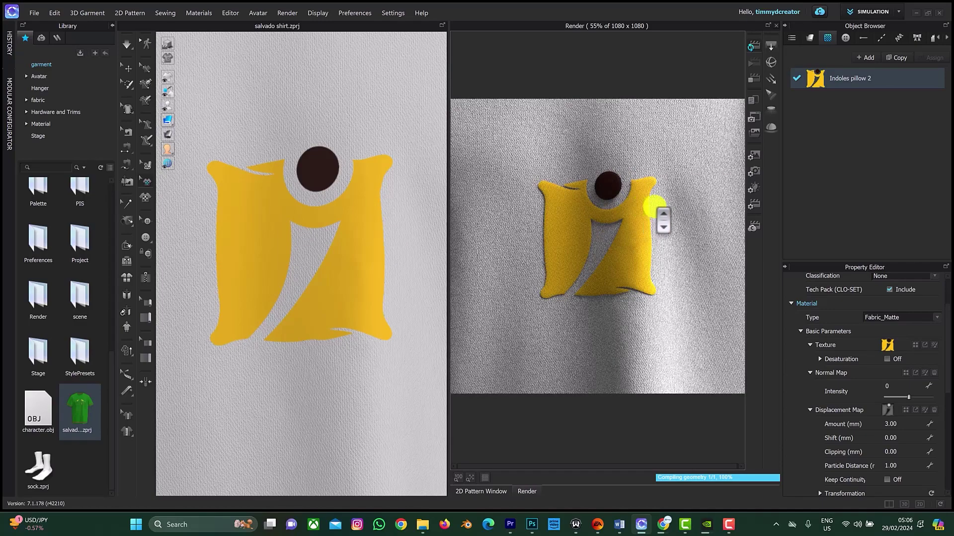
right_click_drag(660, 217, 558, 199)
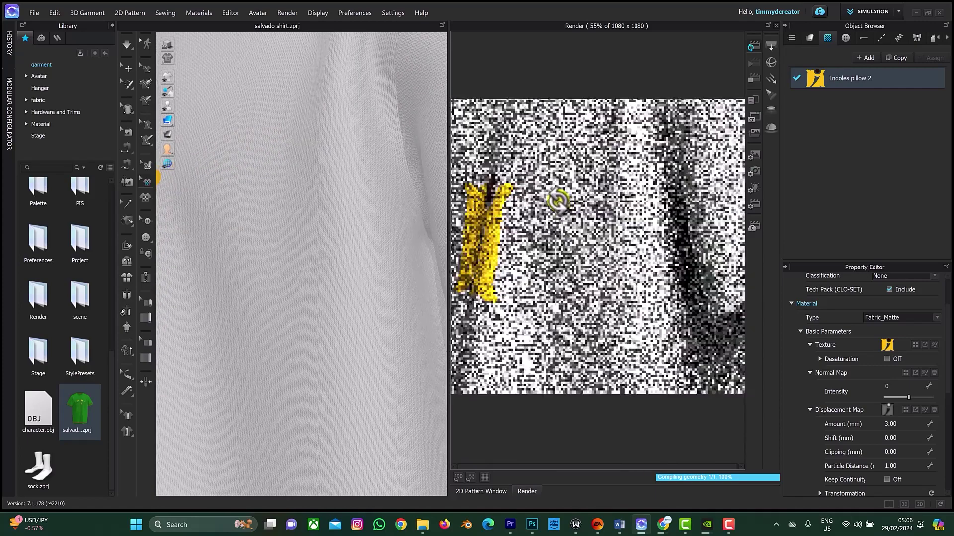
middle_click_drag(558, 198, 714, 226)
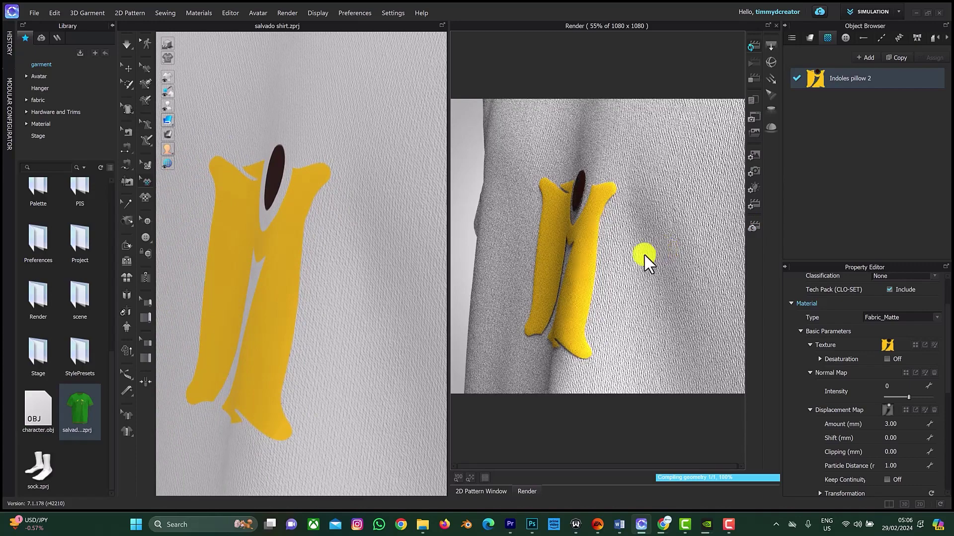
right_click_drag(600, 269, 625, 254)
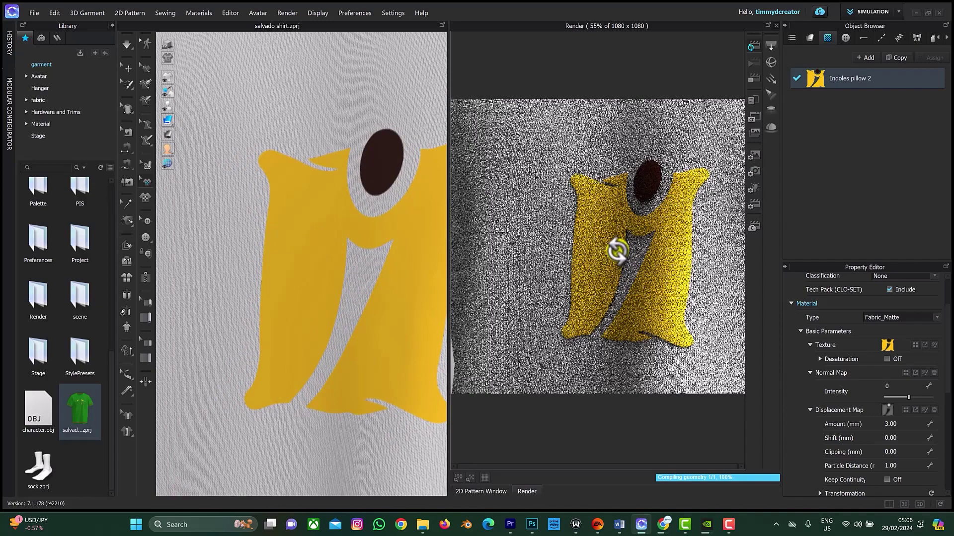